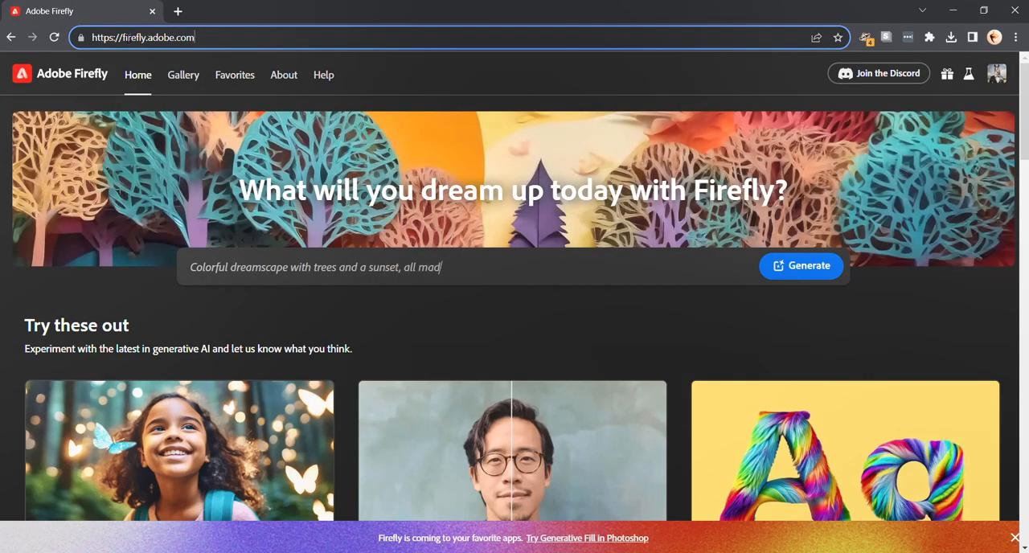
Replace the sample prompt with "A magical forest with a mossy log" and generate images from it.
click(575, 274)
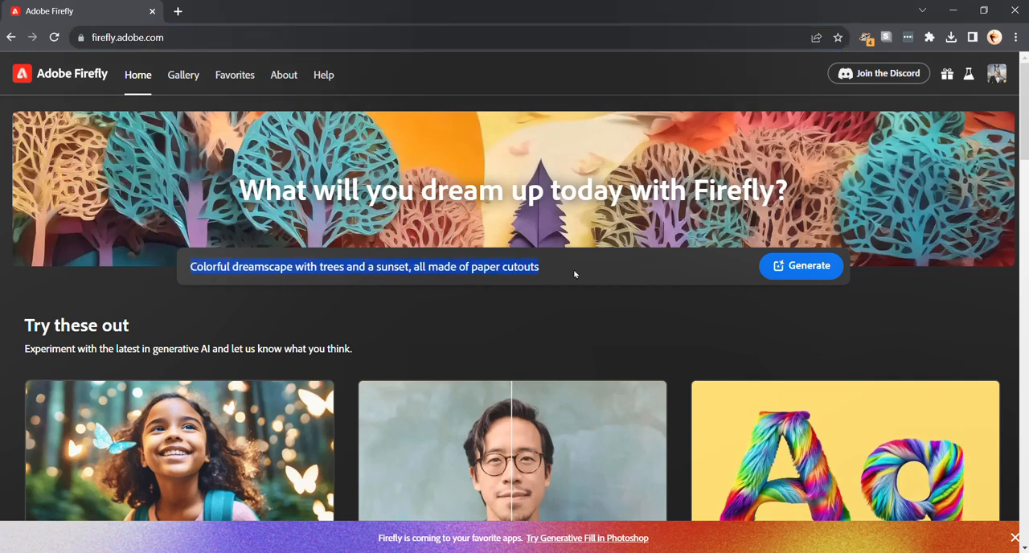
key(BackSpace)
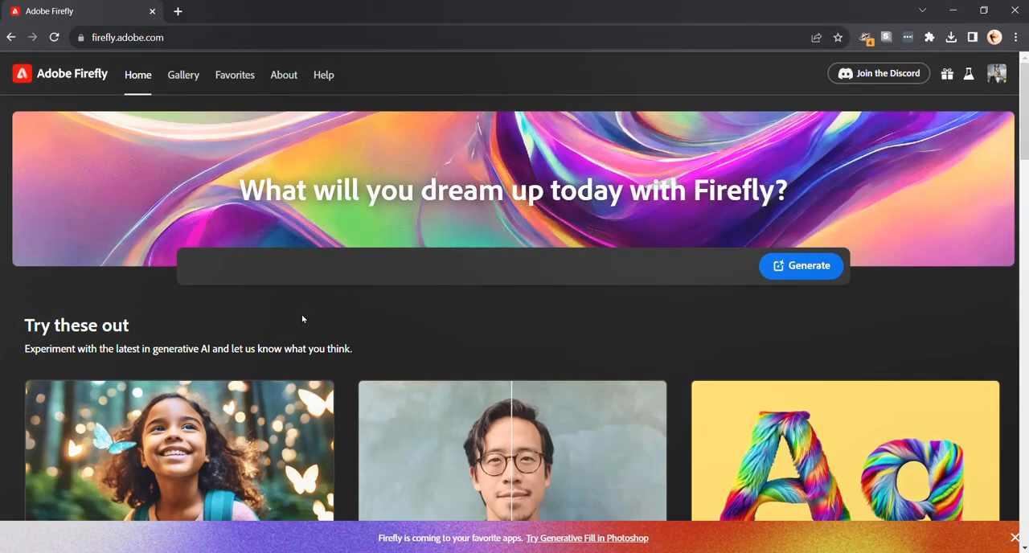
text(magical forest )
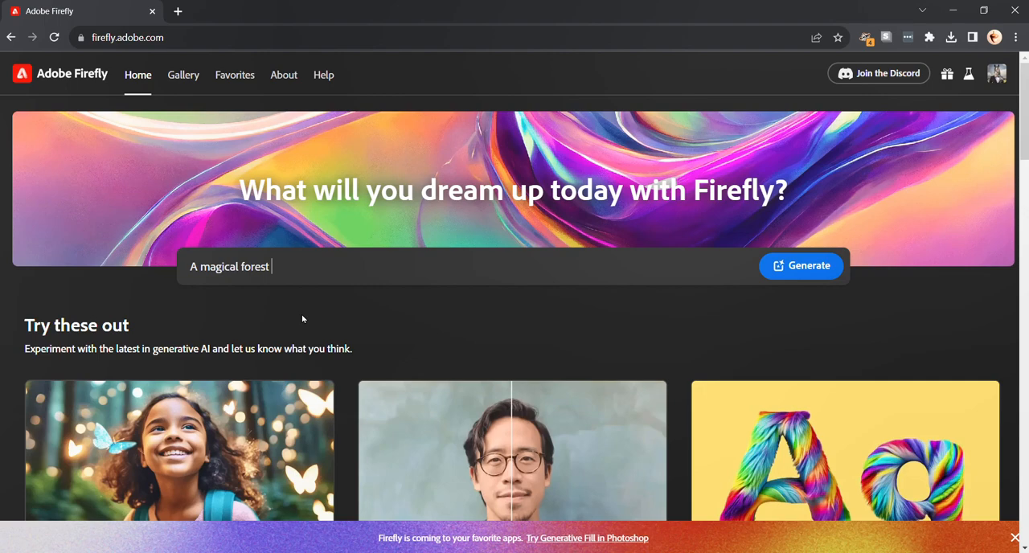
text(with a mossy log)
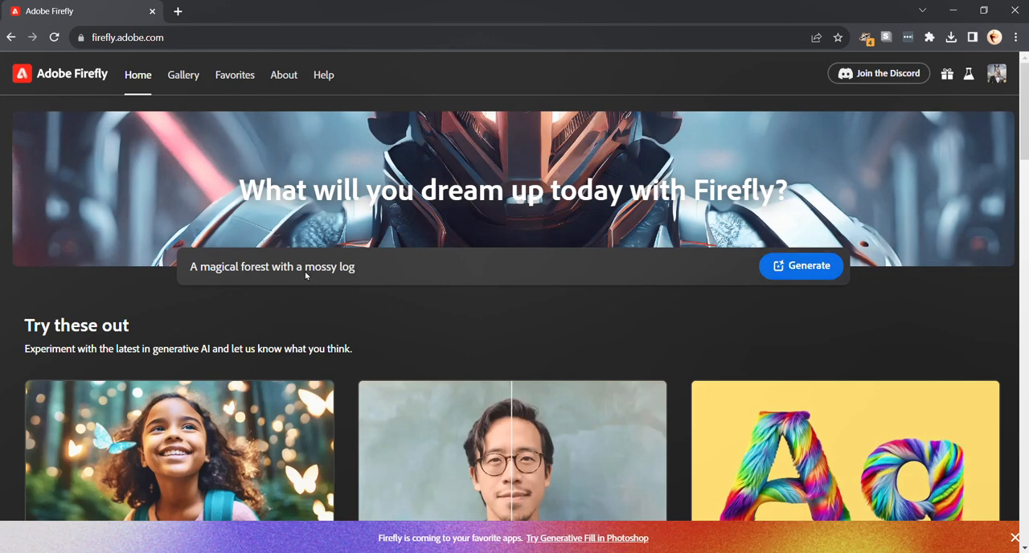
click(791, 273)
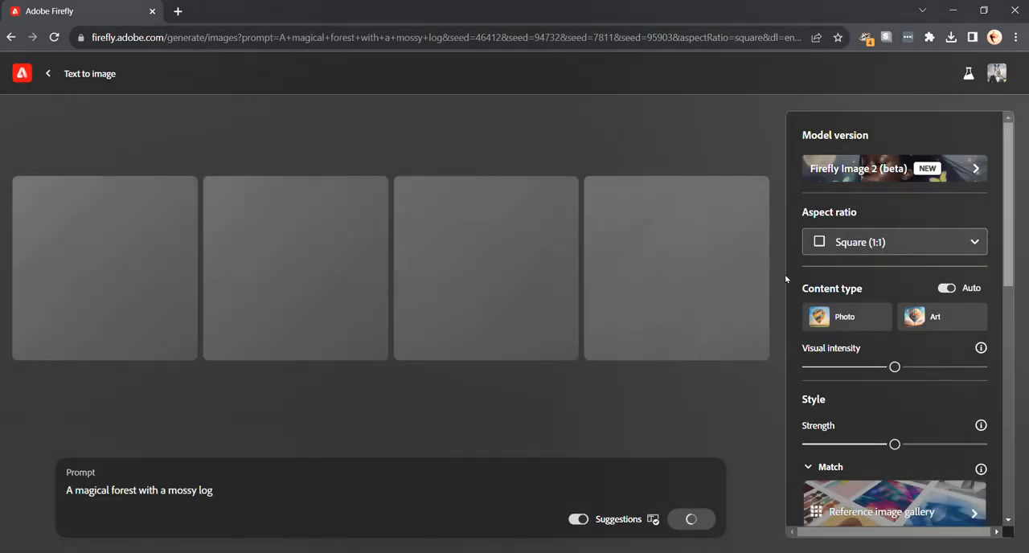
Set the aspect ratio to Landscape (4:3) and generate the forest images again.
click(856, 244)
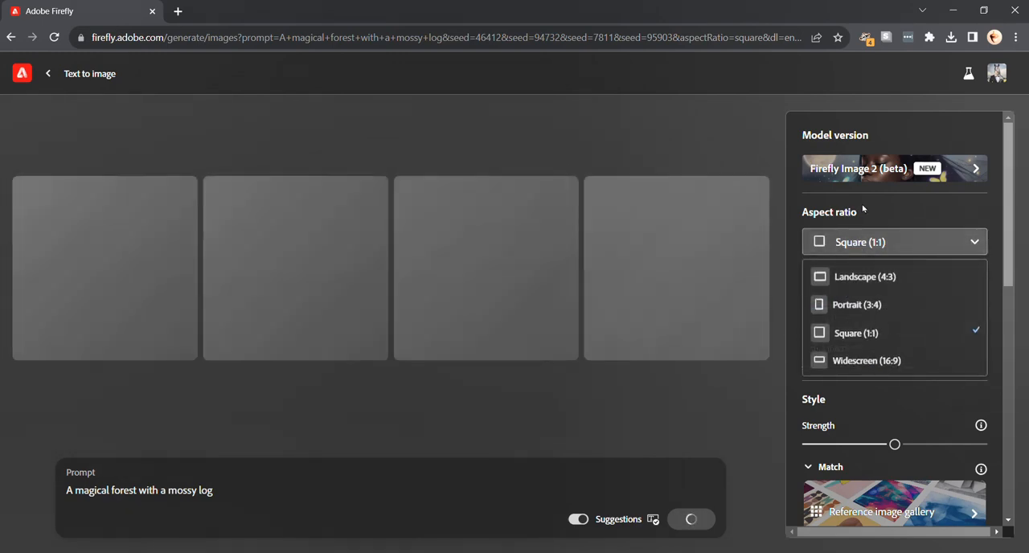
click(848, 212)
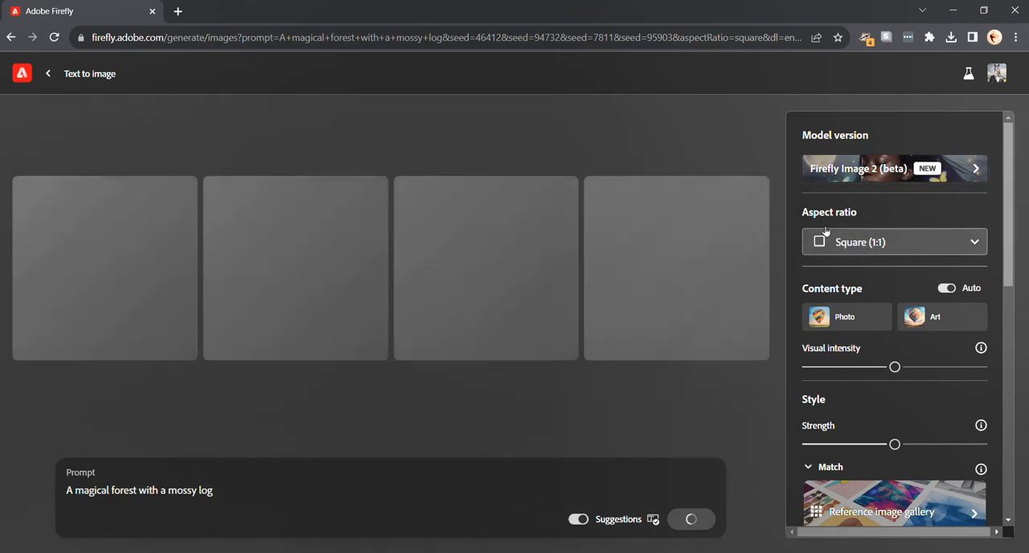
click(856, 246)
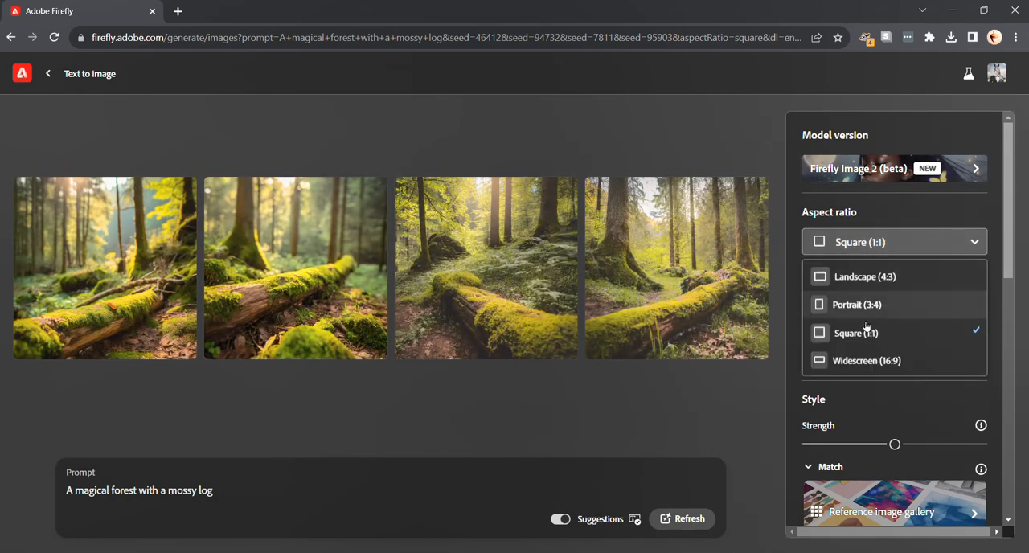
click(868, 279)
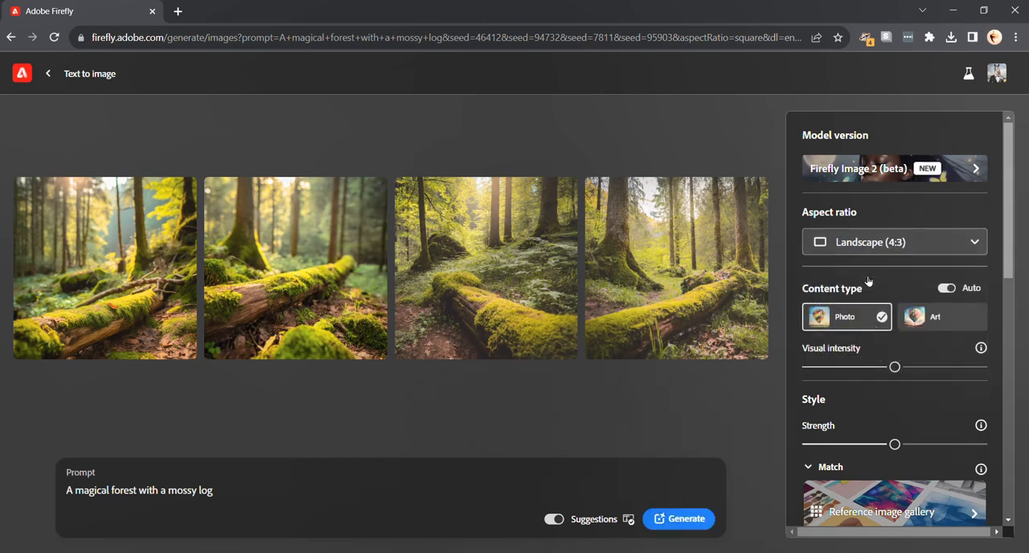
click(679, 519)
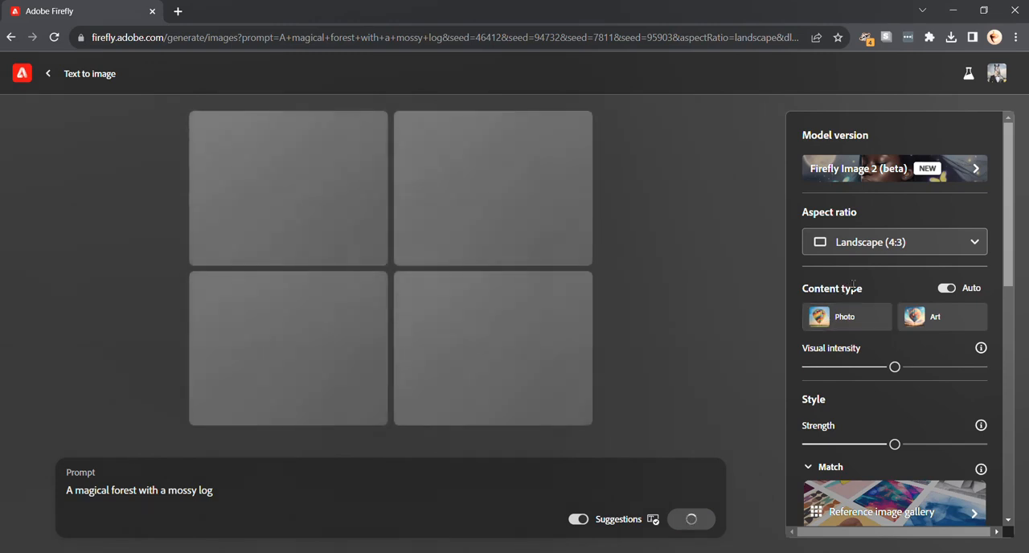
Look through the generation settings, from content type and style matching to effects, color, lighting, composition and photo options.
scroll(854, 284, down, 1)
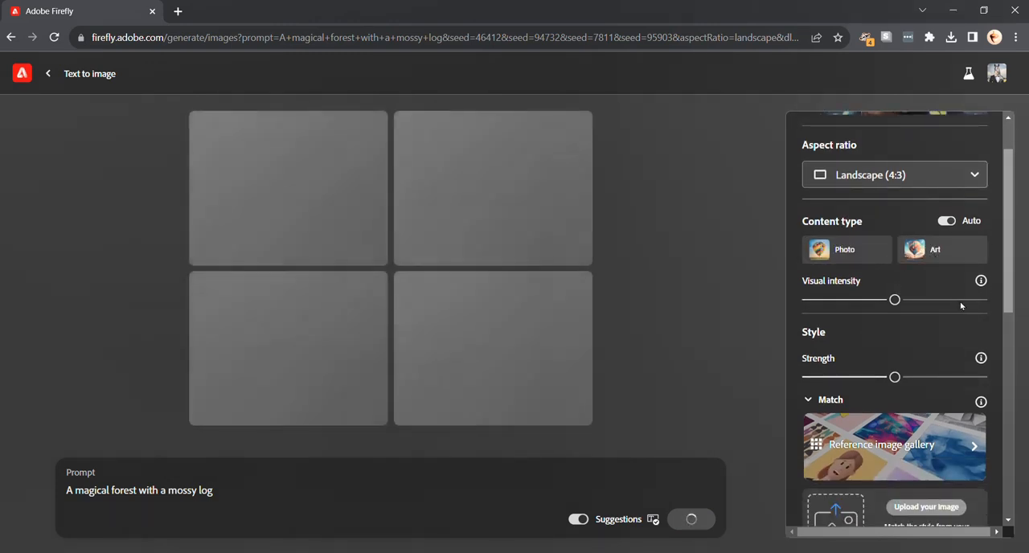
scroll(907, 369, down, 1)
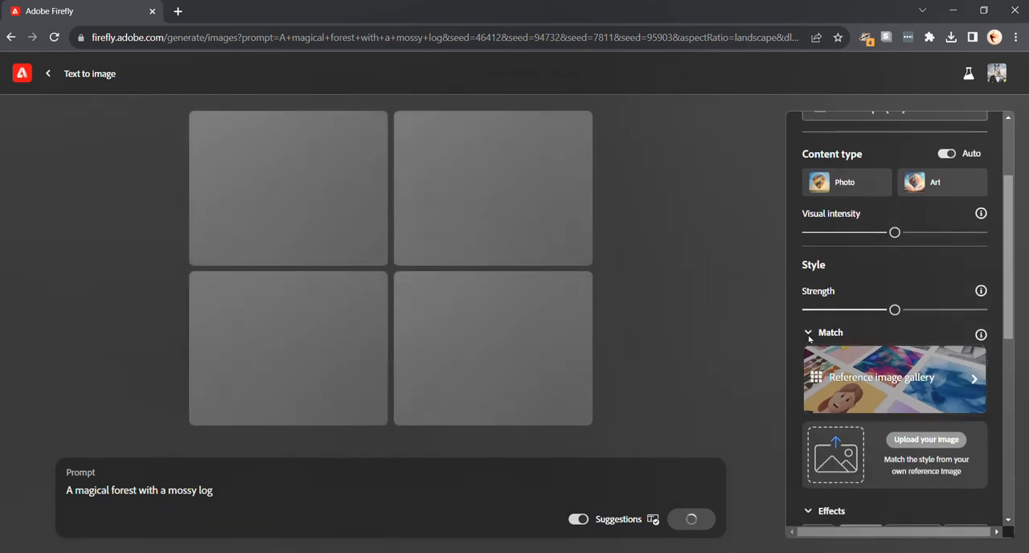
scroll(908, 381, down, 1)
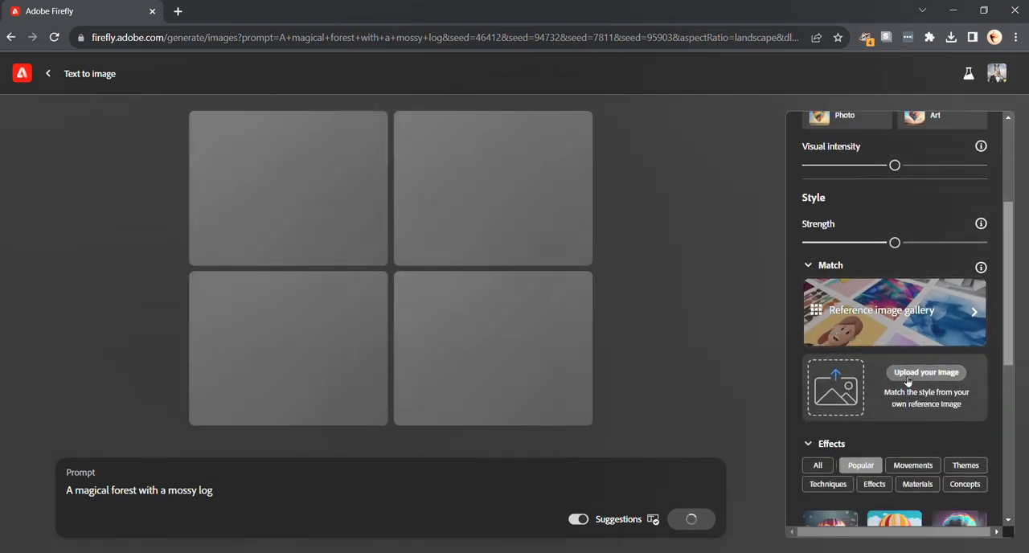
scroll(908, 381, down, 1)
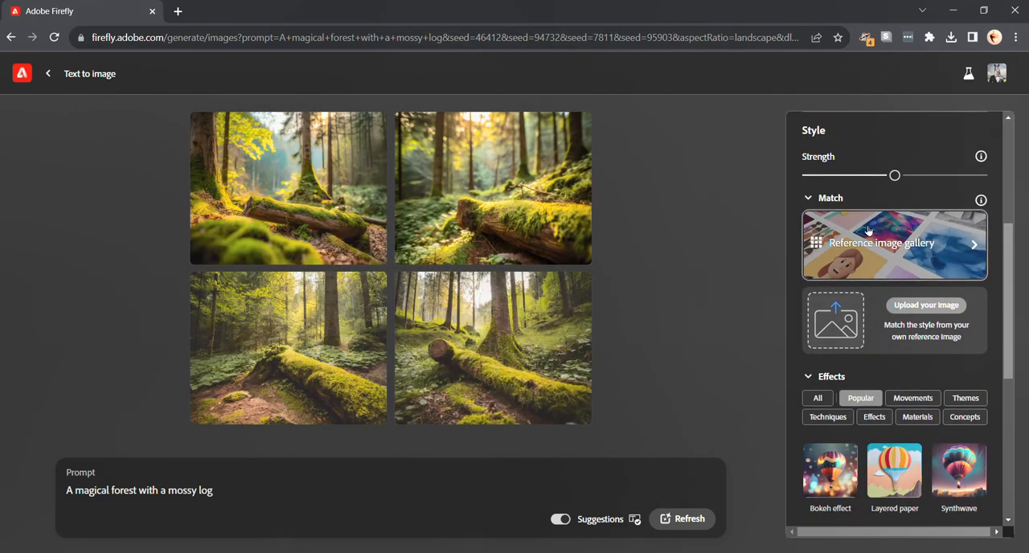
scroll(853, 368, down, 2)
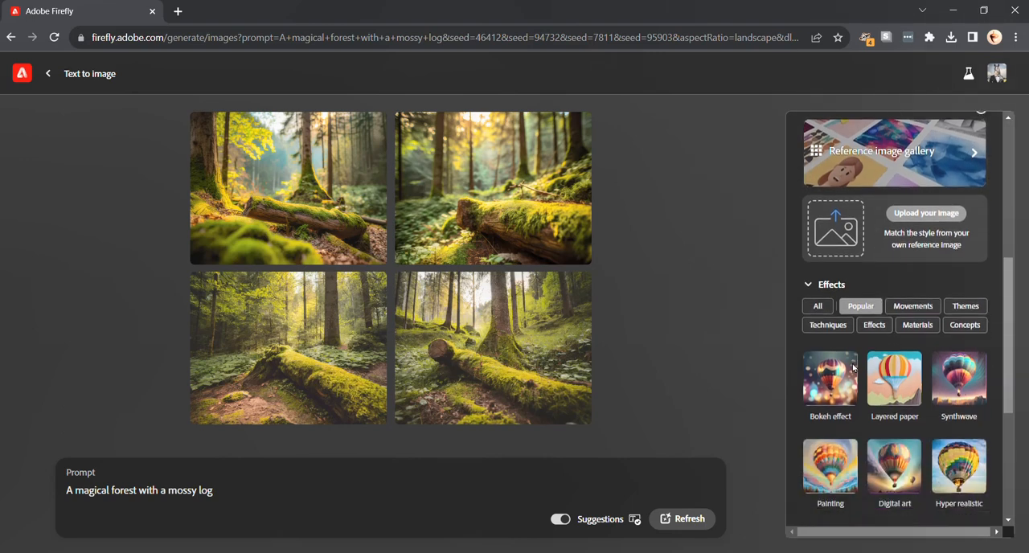
scroll(852, 368, down, 1)
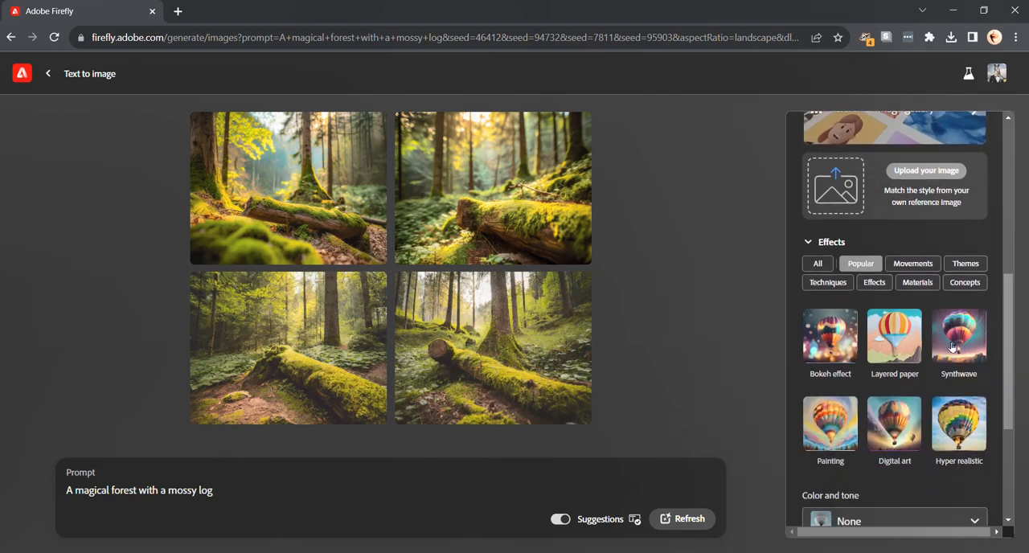
scroll(851, 452, down, 5)
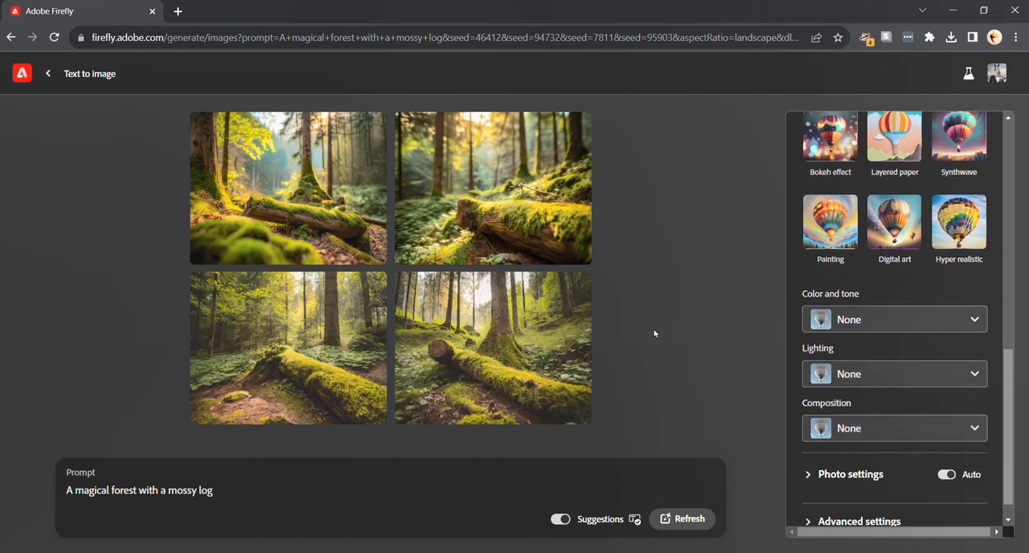
scroll(857, 343, up, 10)
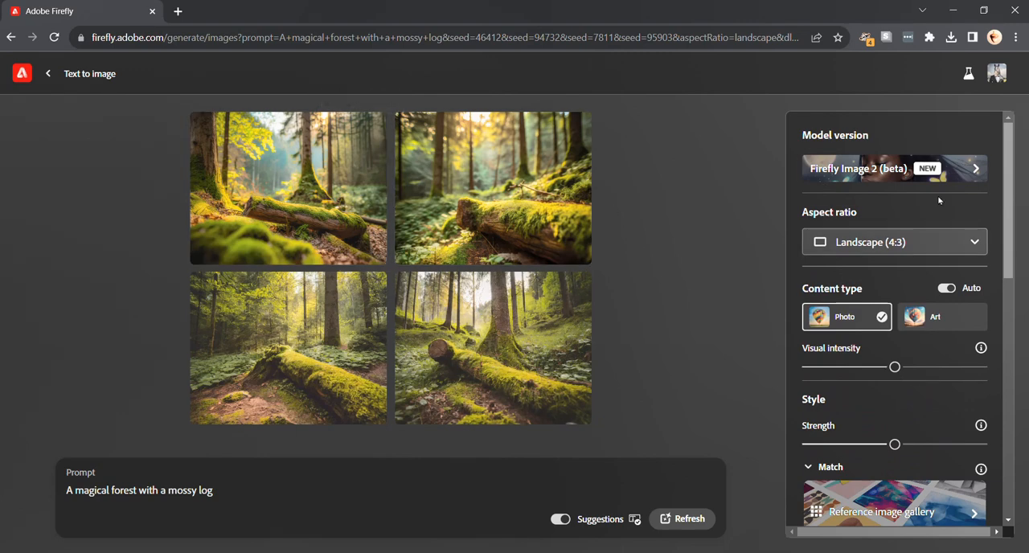
scroll(833, 381, down, 2)
scroll(832, 381, down, 2)
scroll(833, 381, up, 4)
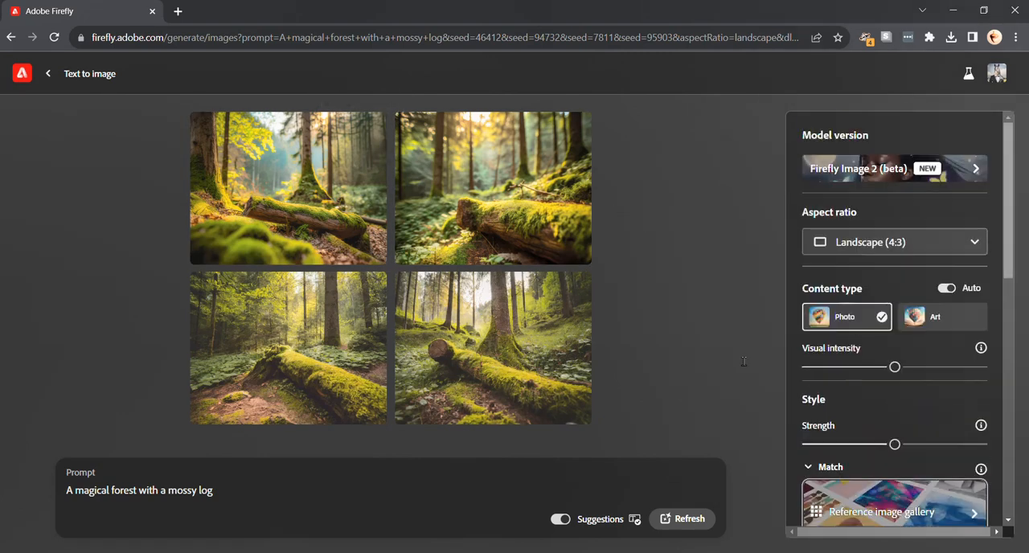
View the four generated forest images enlarged, going back and forth to compare them, and close the preview.
click(323, 195)
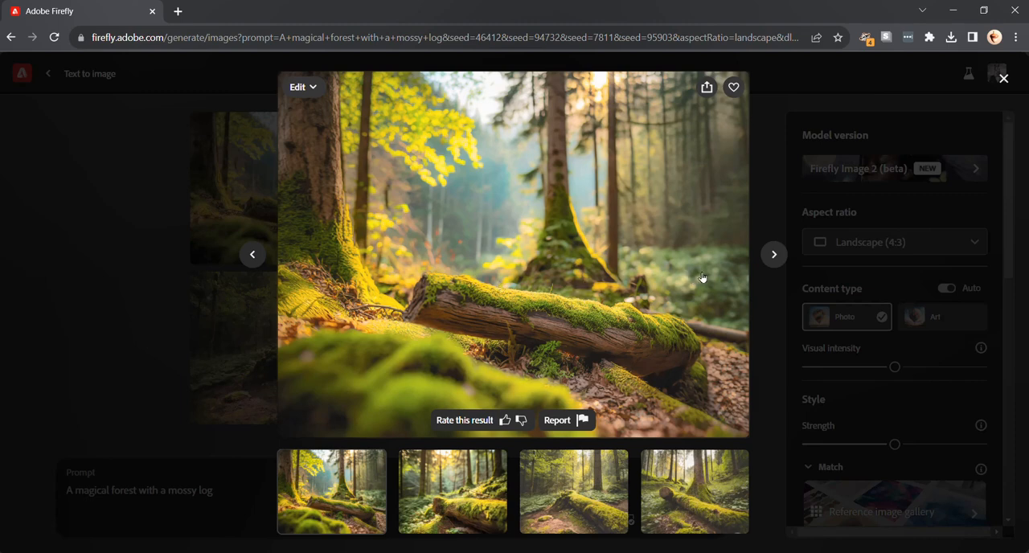
click(774, 255)
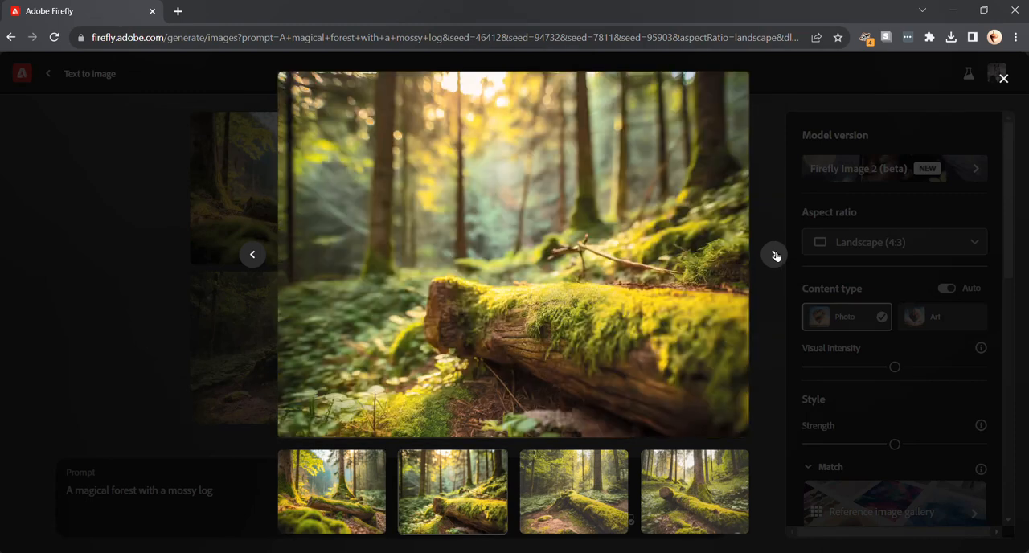
click(774, 255)
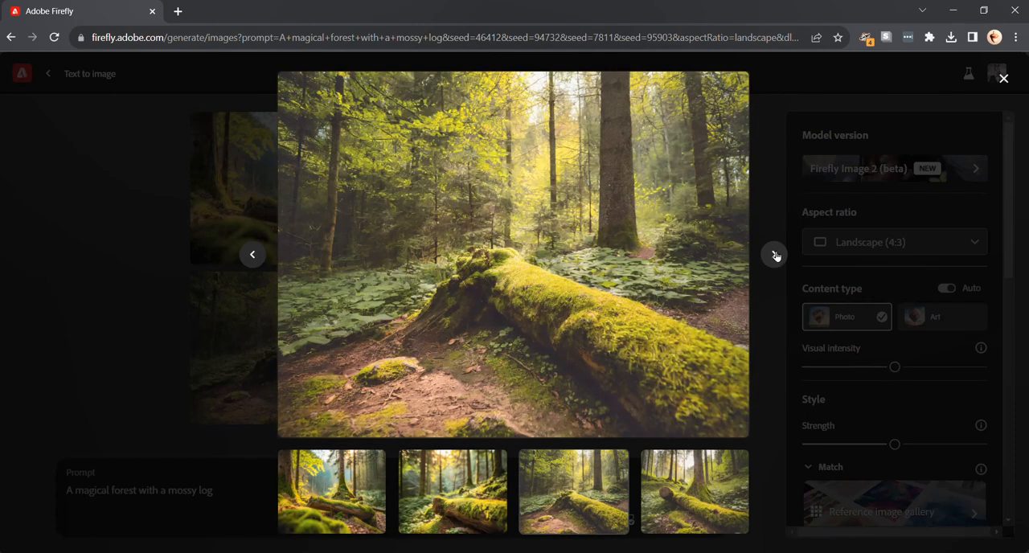
click(773, 255)
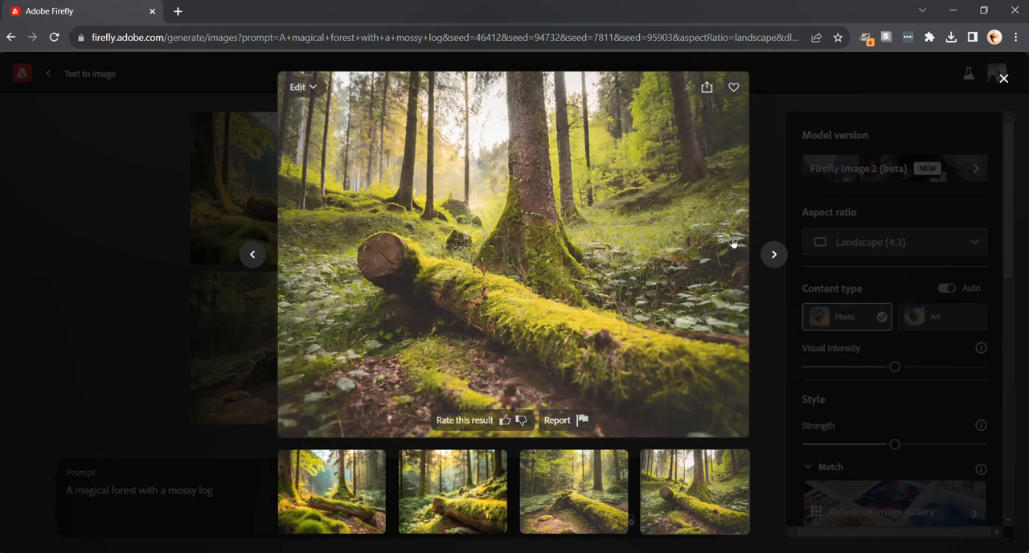
click(120, 244)
click(483, 349)
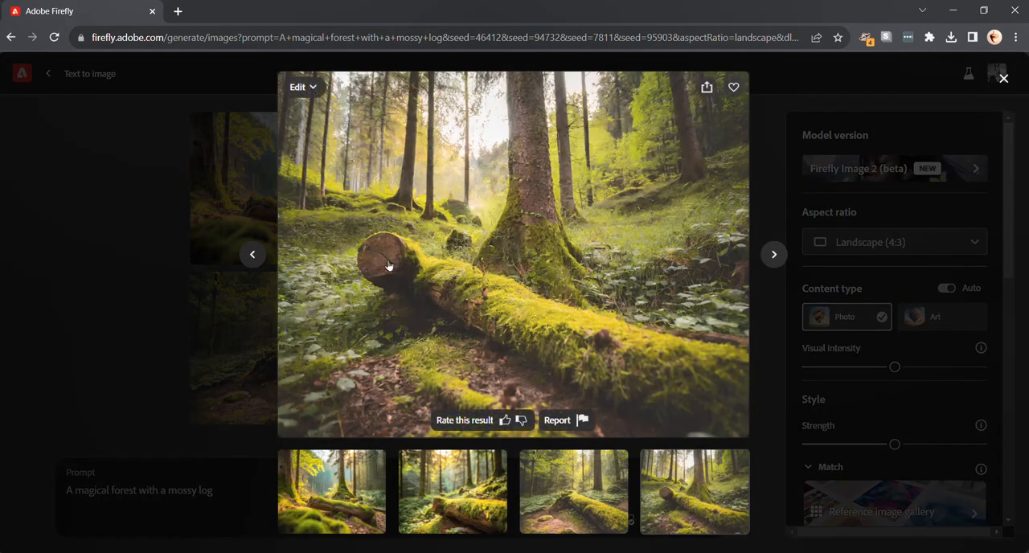
click(253, 254)
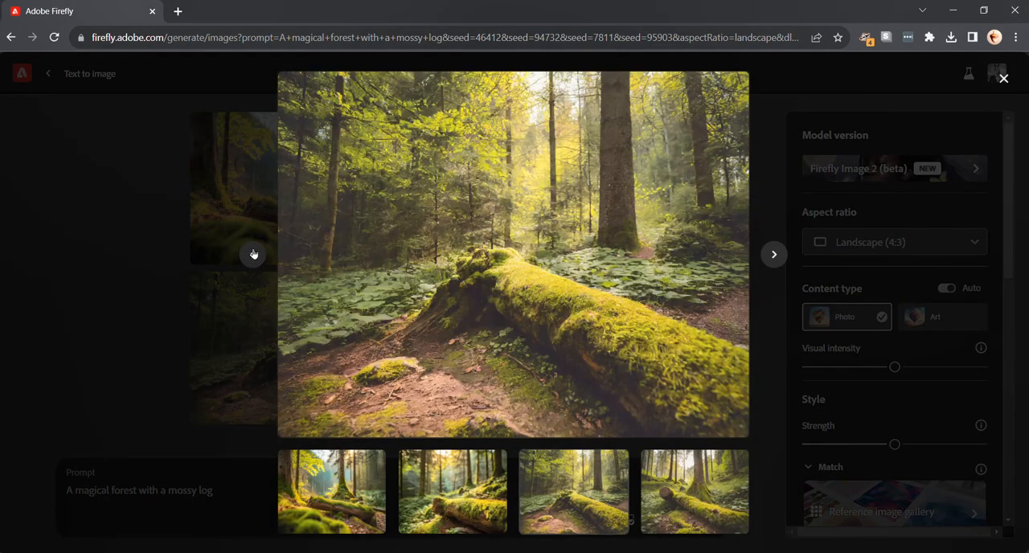
click(774, 254)
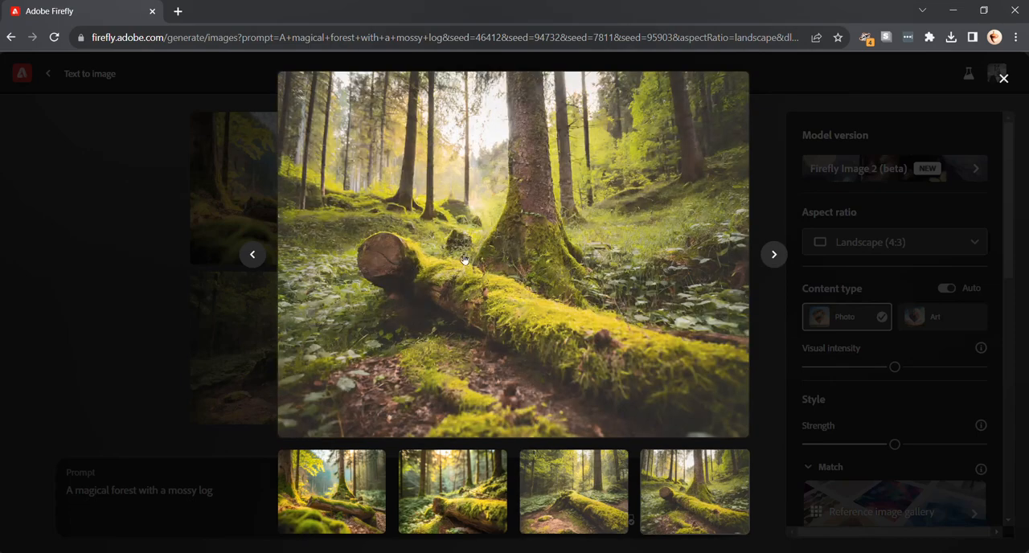
click(228, 255)
click(233, 289)
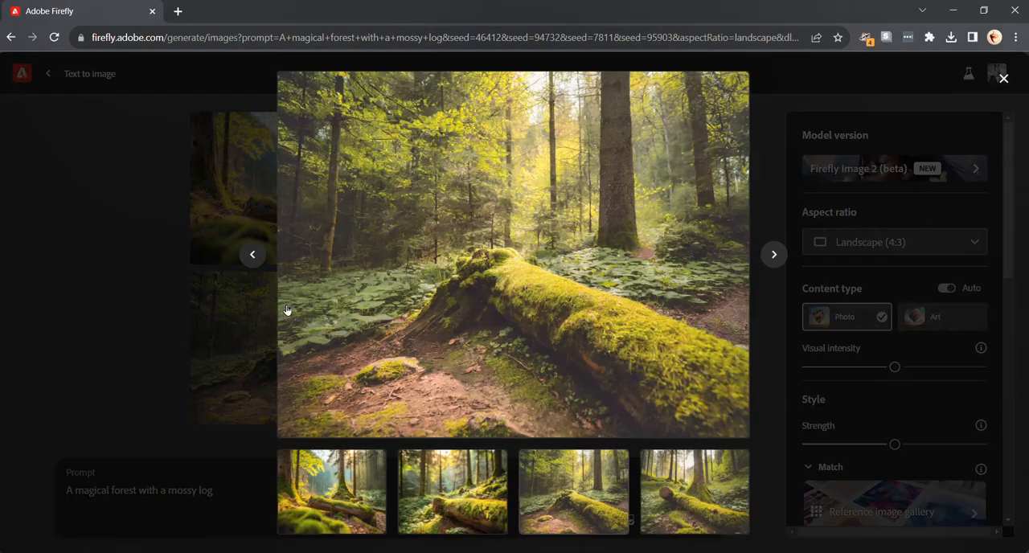
click(258, 260)
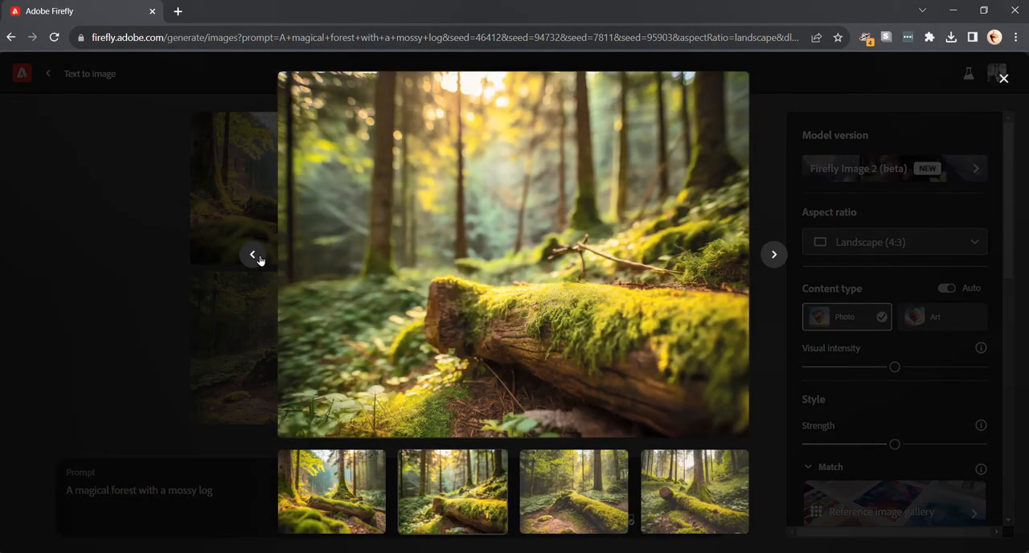
click(254, 256)
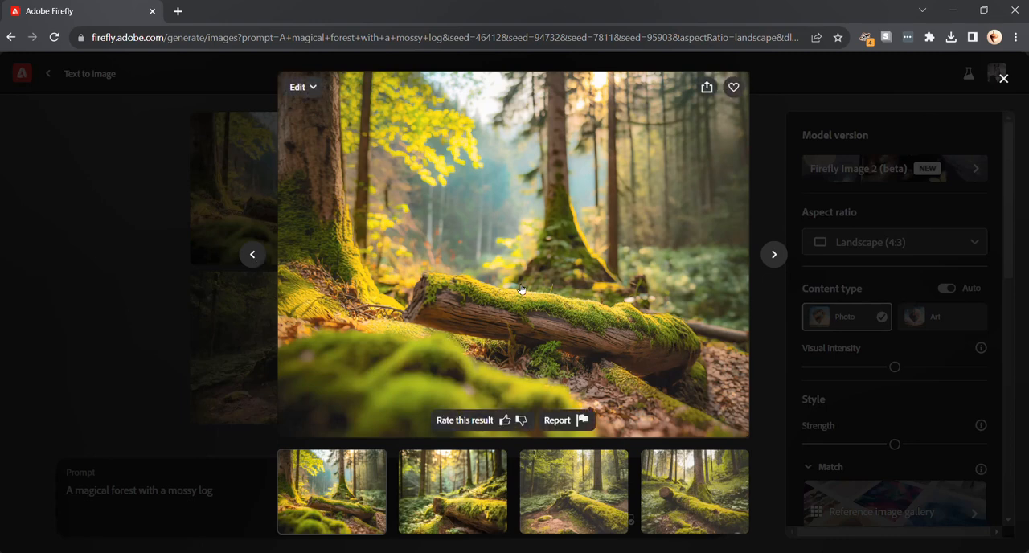
click(165, 226)
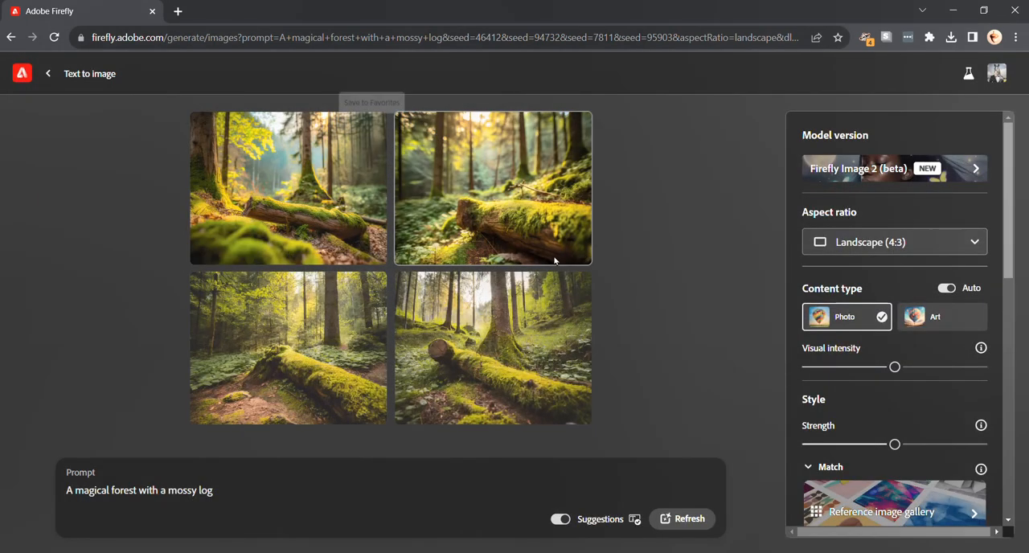
View the first two forest images enlarged and download the first one, accepting the content transparency notice.
click(505, 224)
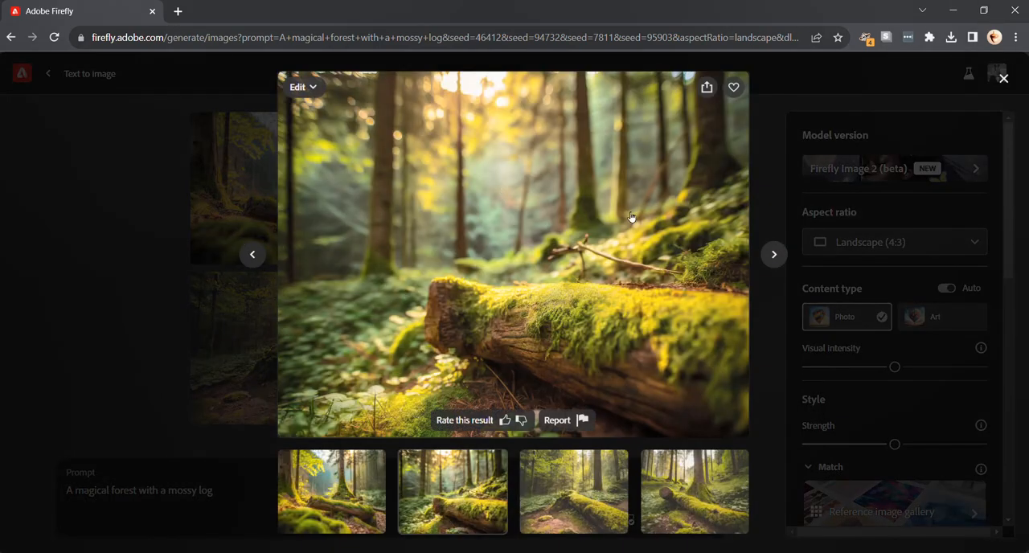
click(255, 254)
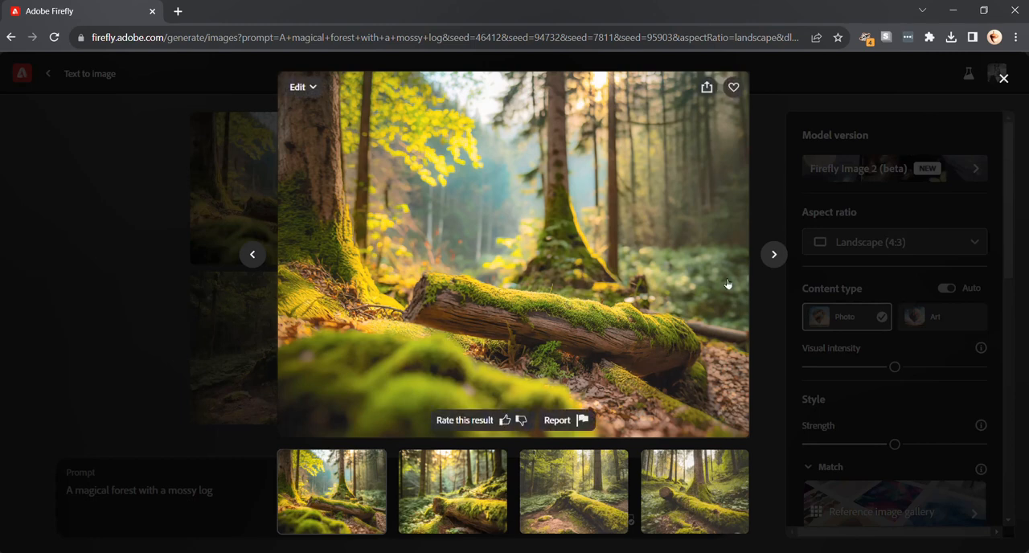
click(161, 347)
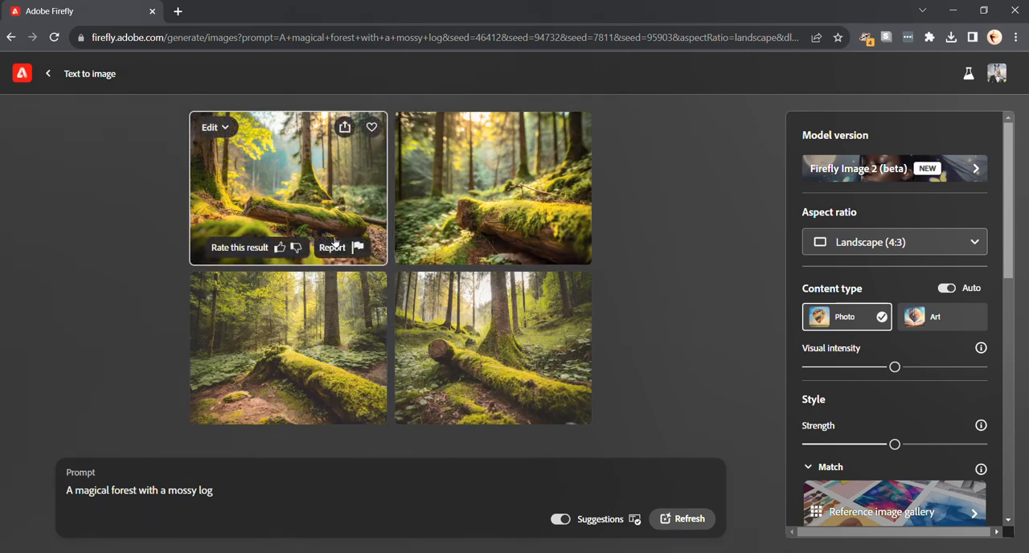
click(345, 127)
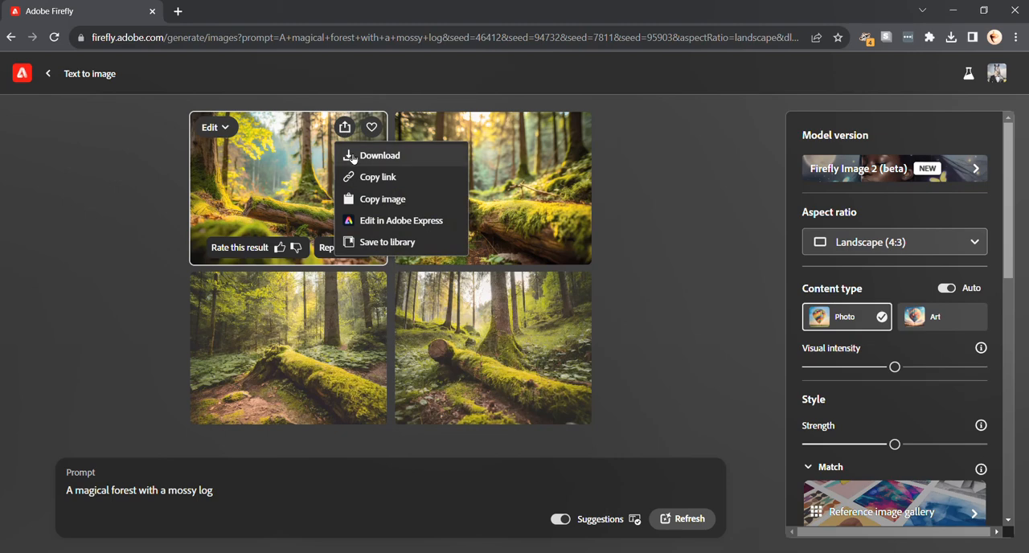
click(353, 157)
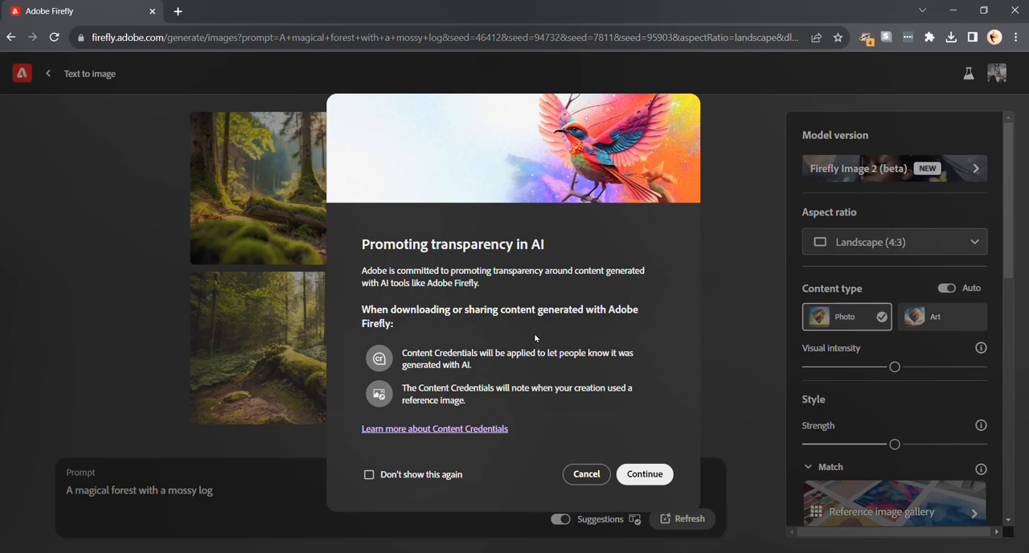
click(639, 471)
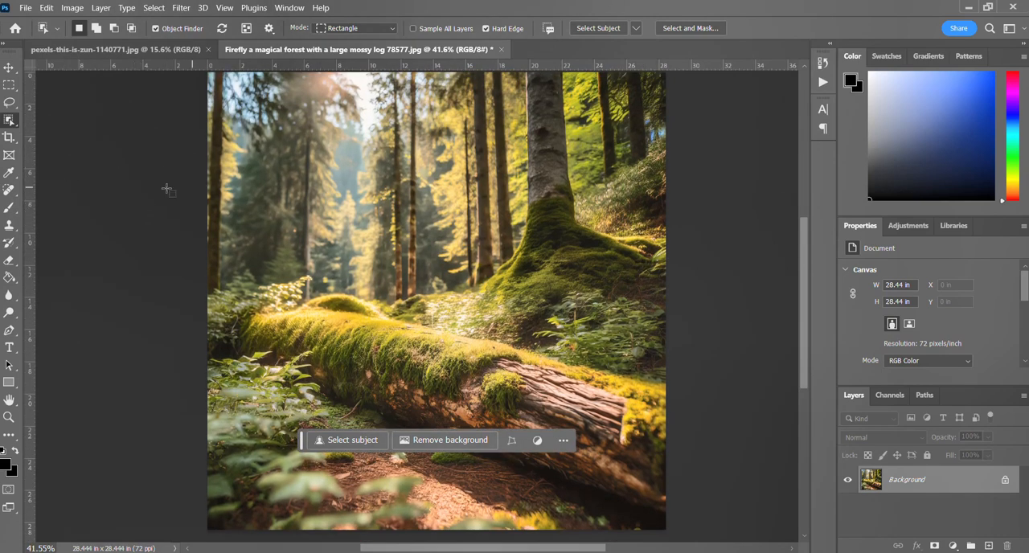
Switch to the photo pexels-this-is-zun-1140771.jpg in Photoshop and clear its existing selection.
click(103, 50)
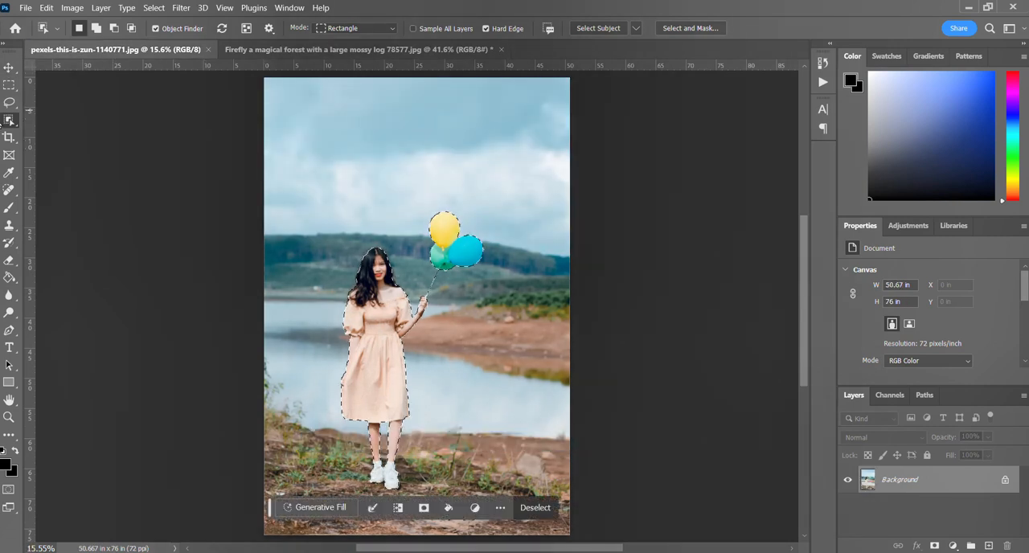
click(9, 85)
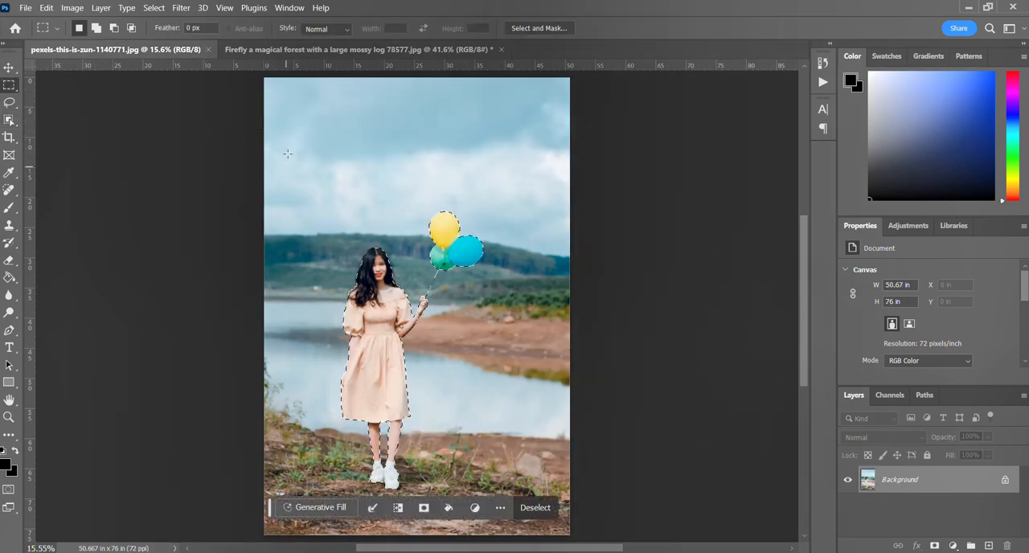
click(266, 110)
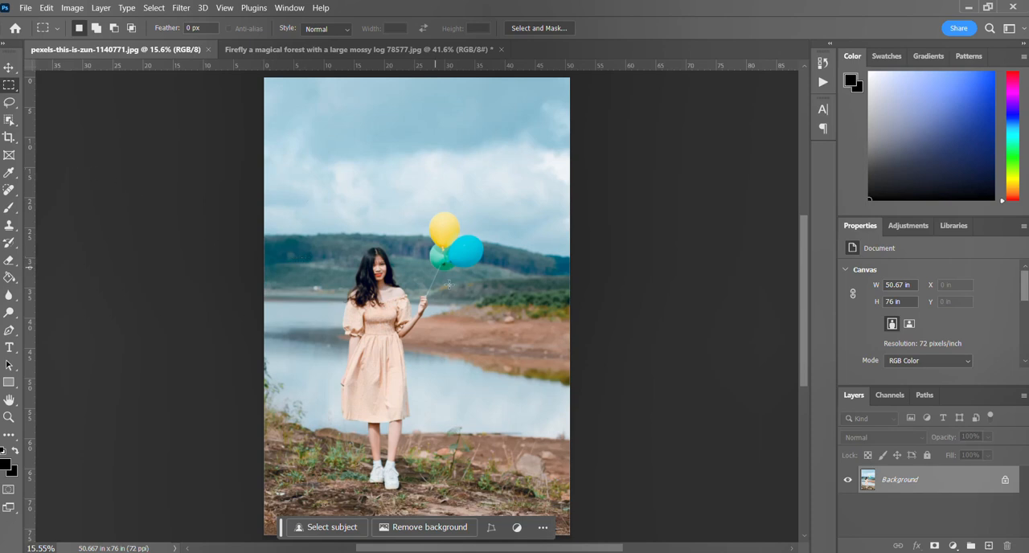
Select the woman and her balloons with the Object Selection tool, using a rectangle about 29.8 in by 52.1 in around them.
click(9, 119)
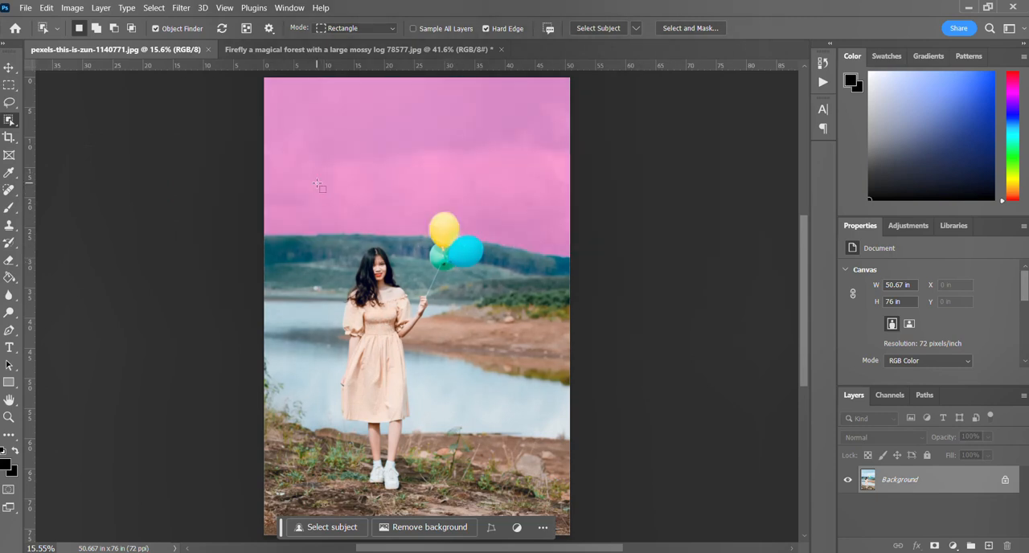
drag(317, 184, 495, 495)
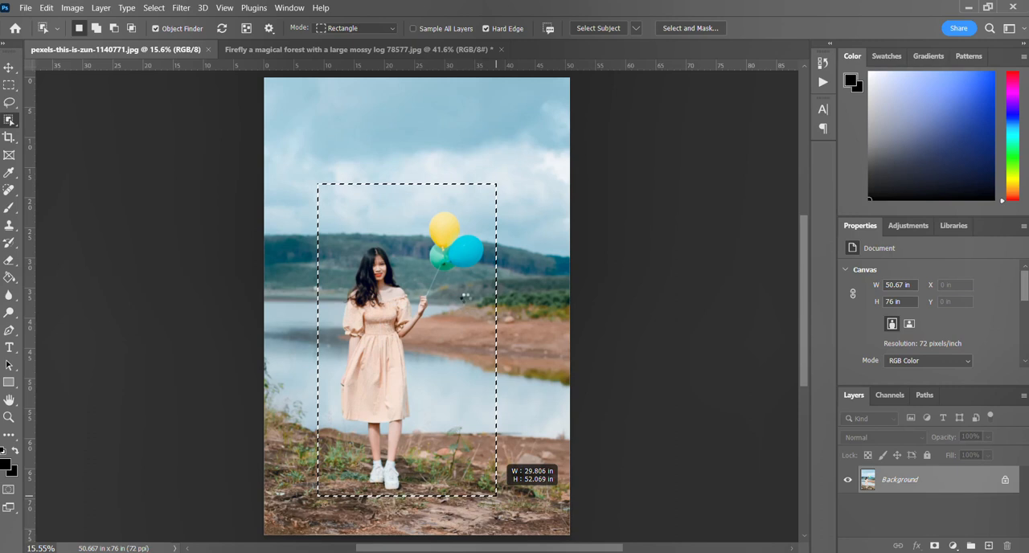
drag(495, 495, 496, 496)
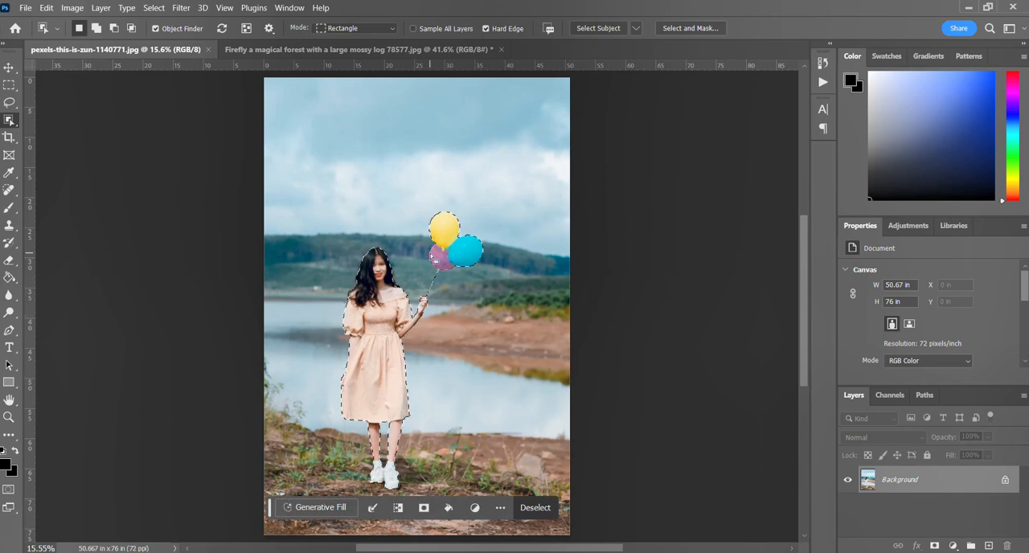
scroll(426, 285, up, 3)
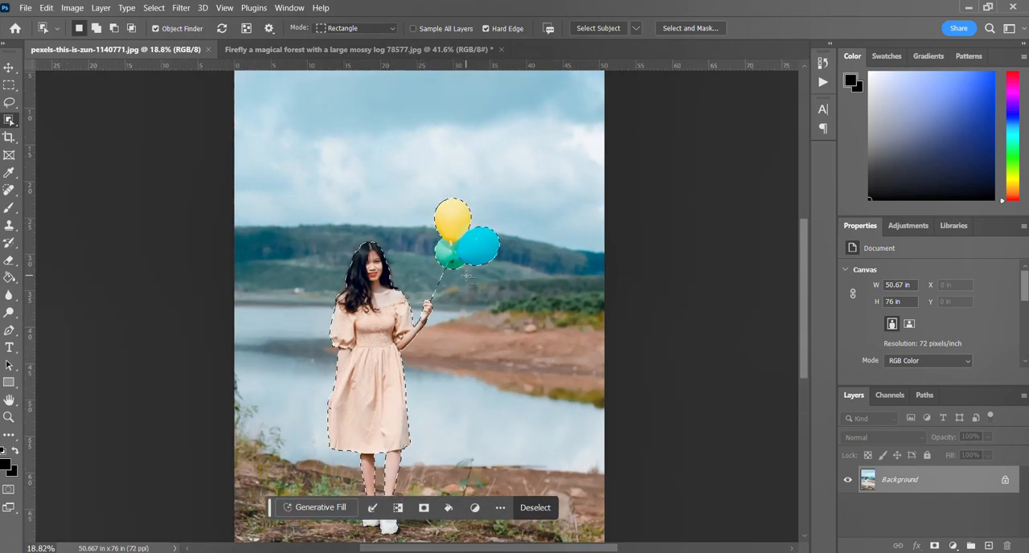
scroll(413, 304, up, 2)
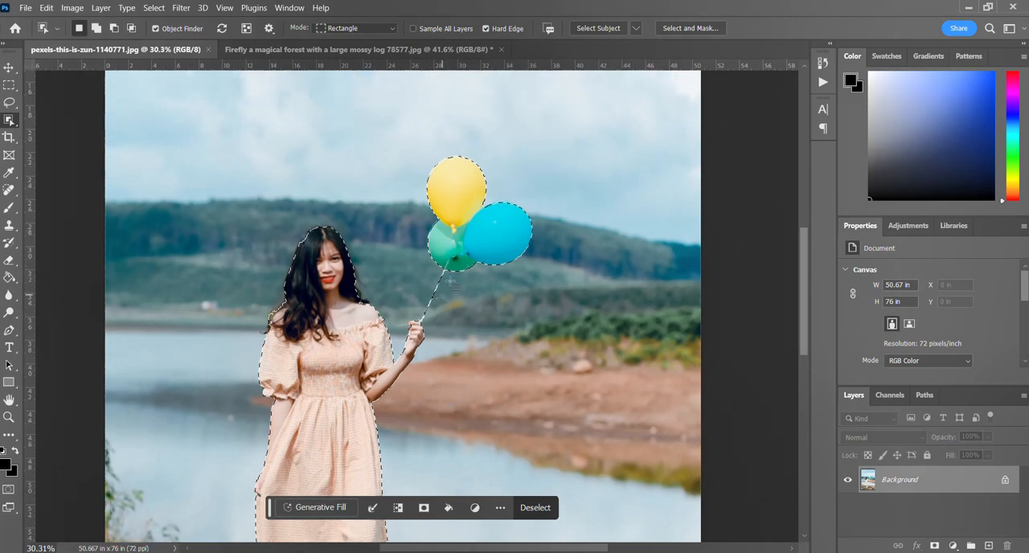
scroll(438, 293, down, 3)
scroll(441, 286, down, 2)
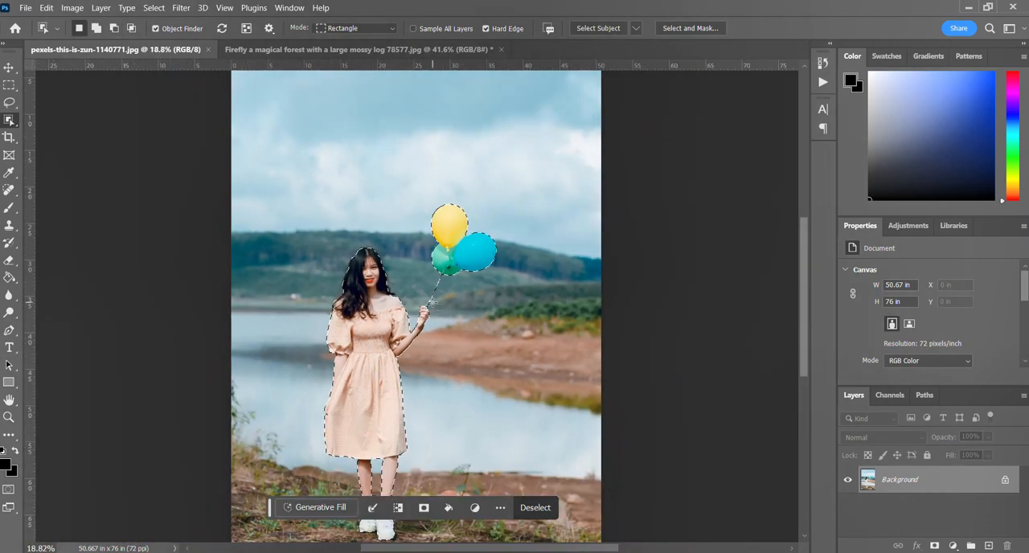
scroll(418, 361, down, 1)
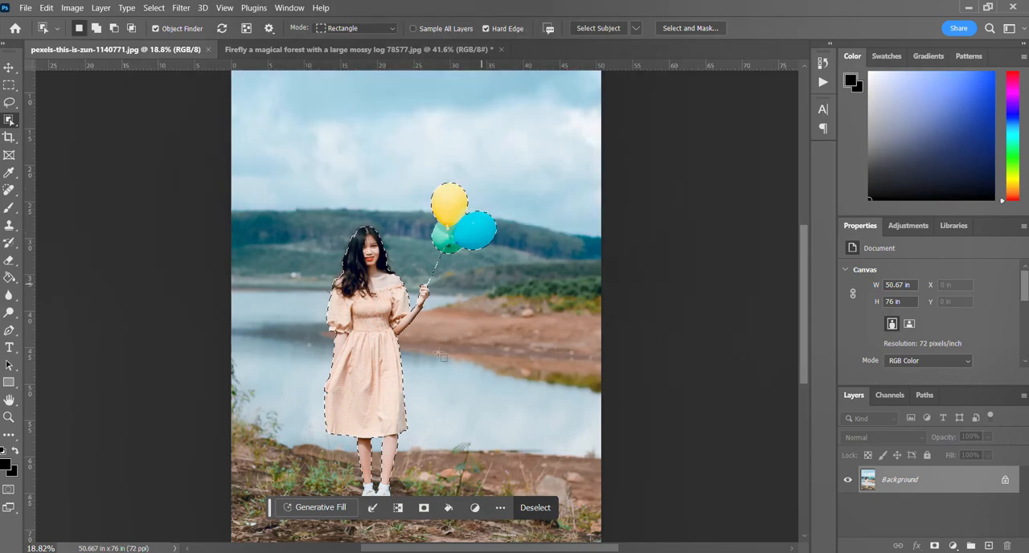
Copy the selected woman and balloons from the photo and paste them into the magical forest image.
click(302, 51)
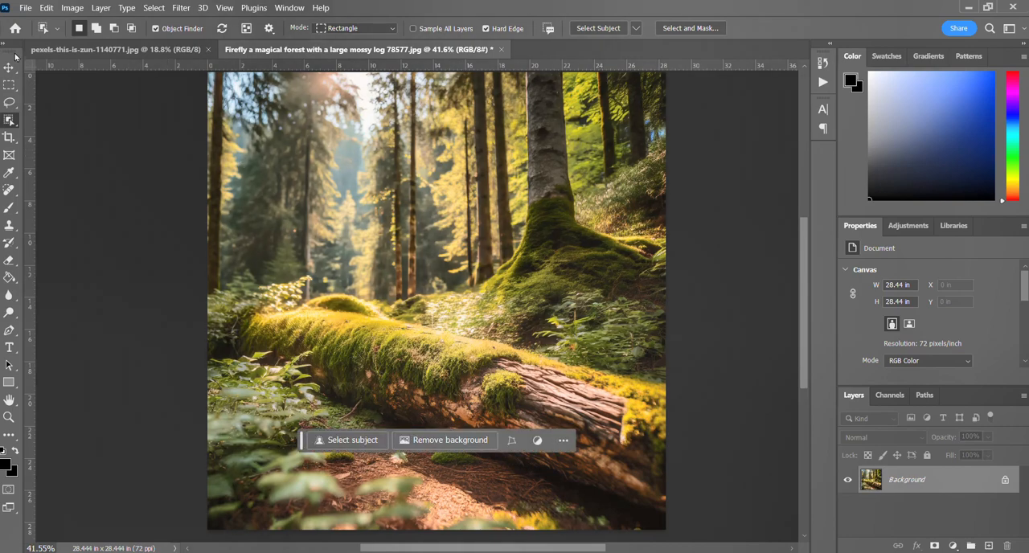
key(v)
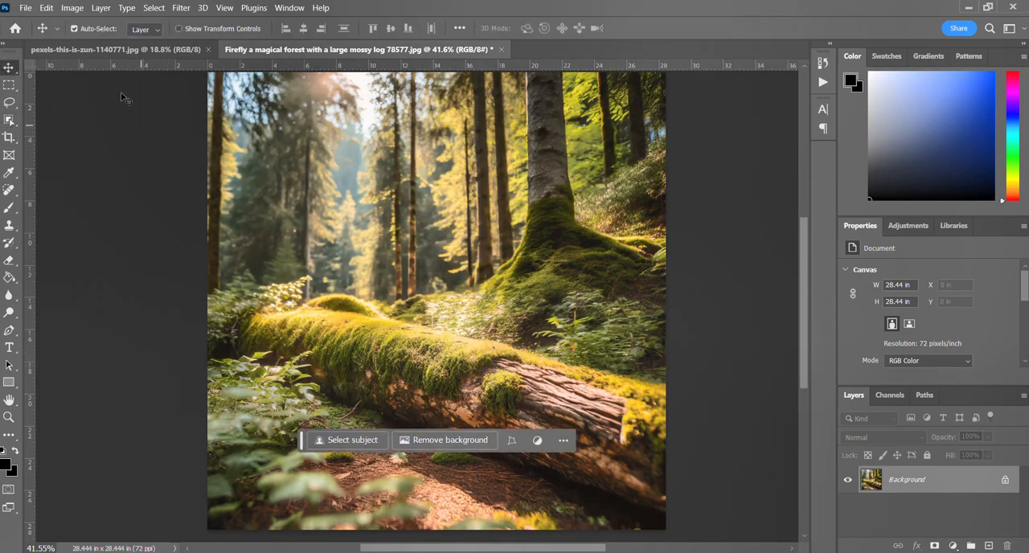
click(160, 48)
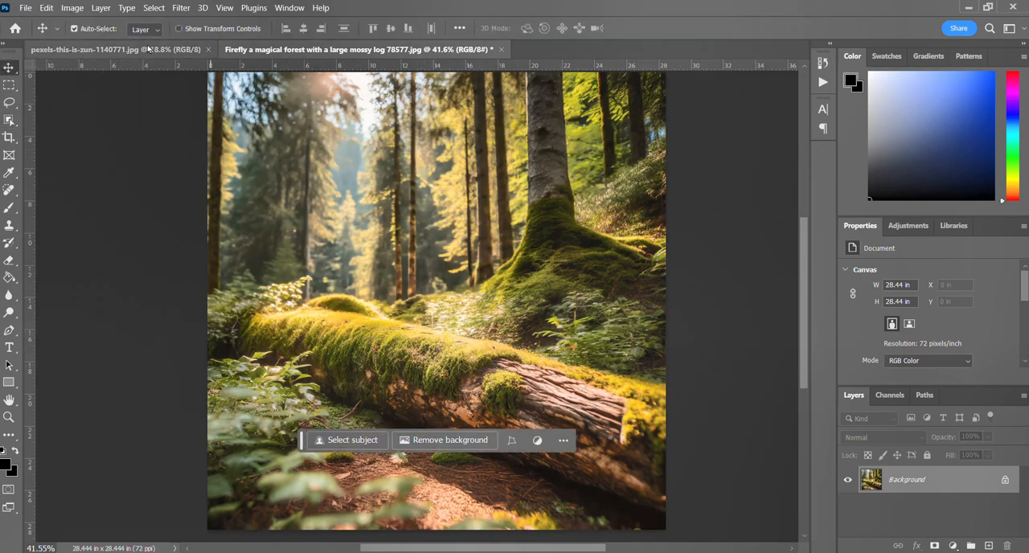
click(46, 8)
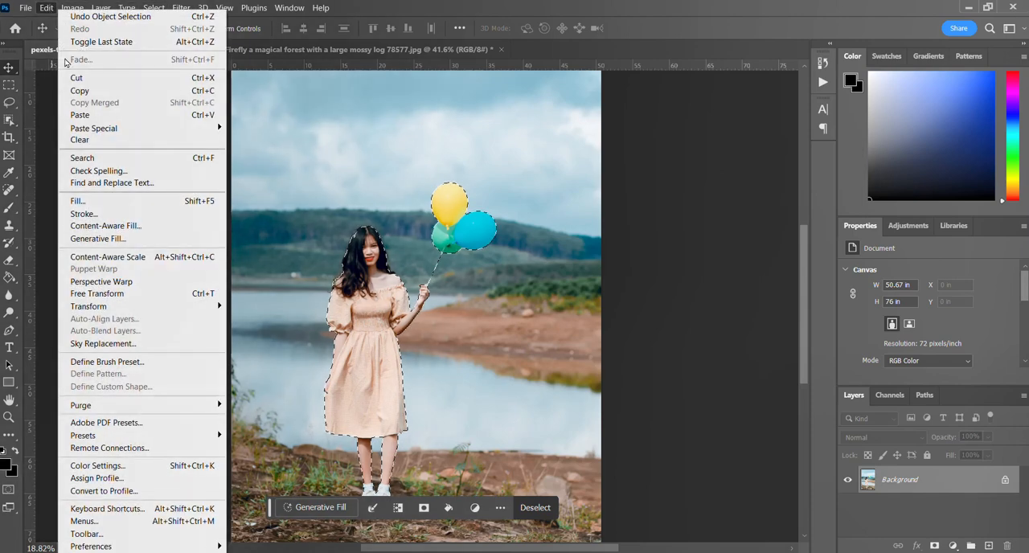
click(89, 91)
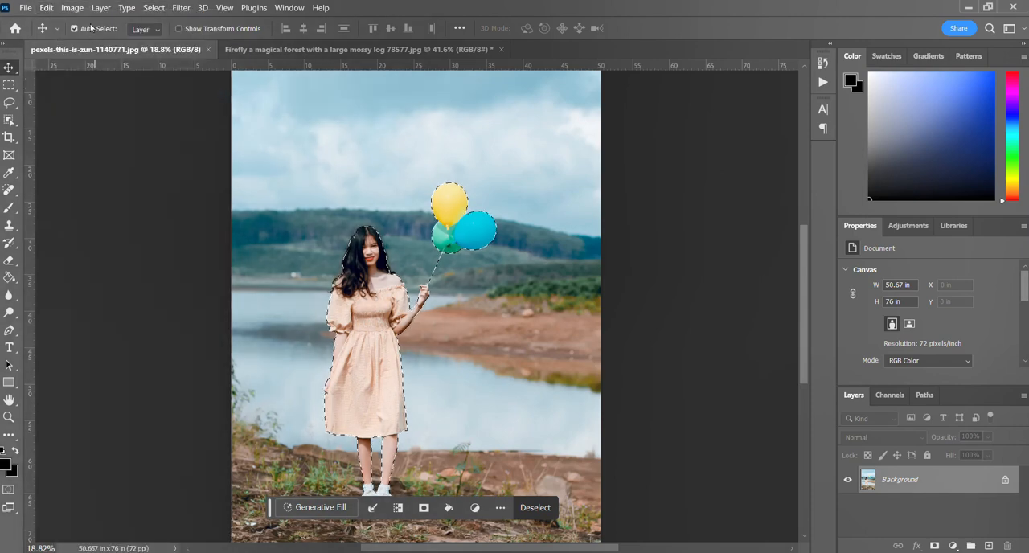
click(297, 51)
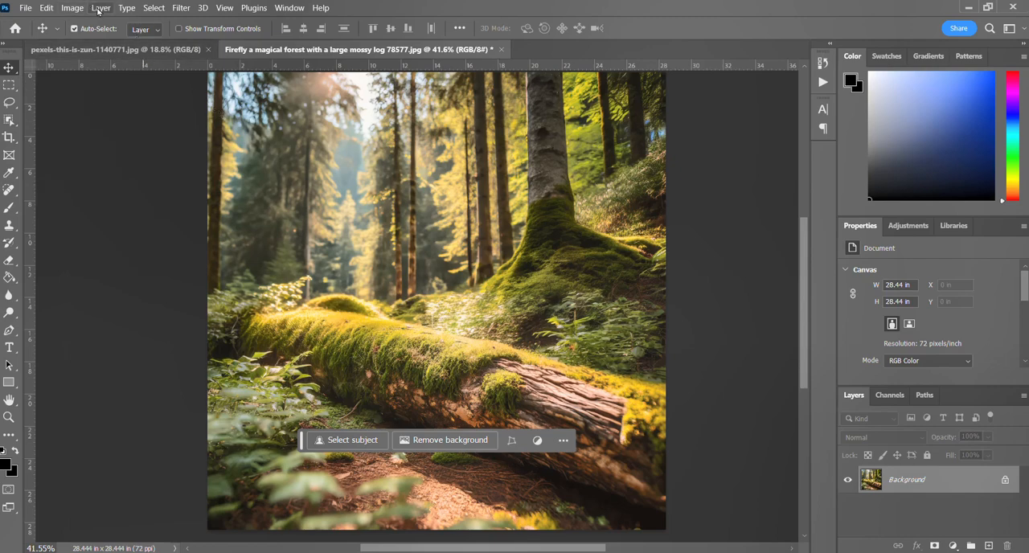
click(50, 7)
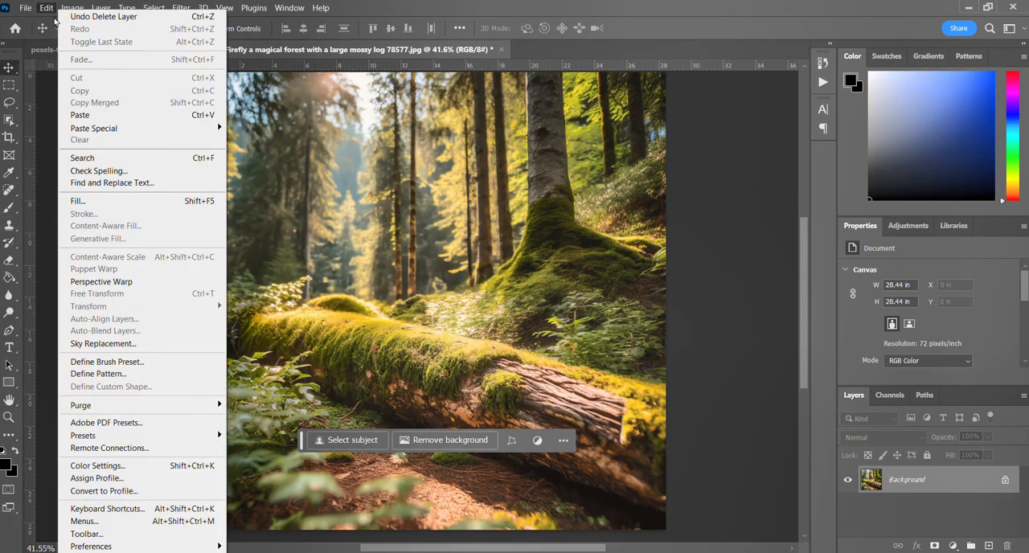
click(93, 117)
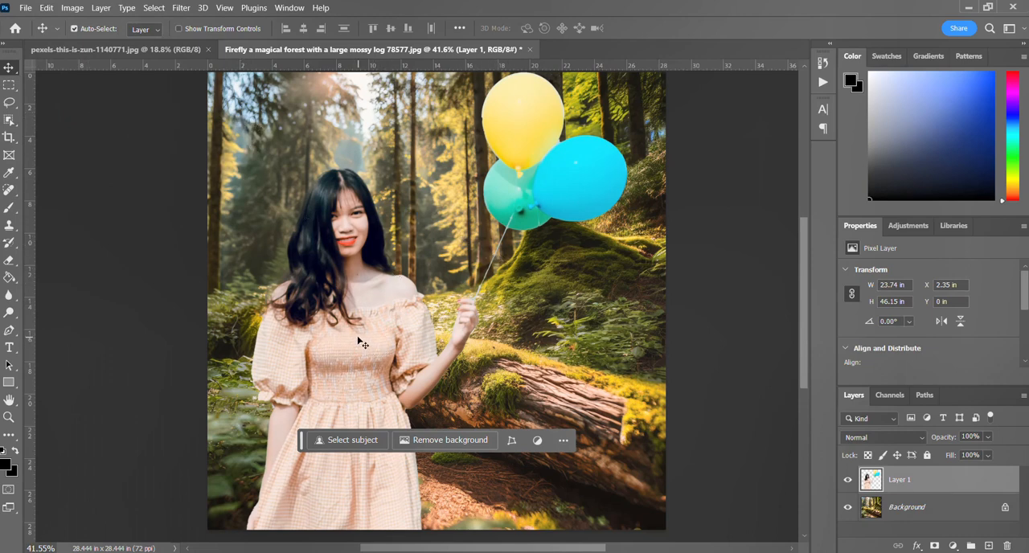
Scale the pasted woman proportionally to about 27% with Free Transform and position her in front of the middle of the mossy log.
drag(360, 340, 394, 322)
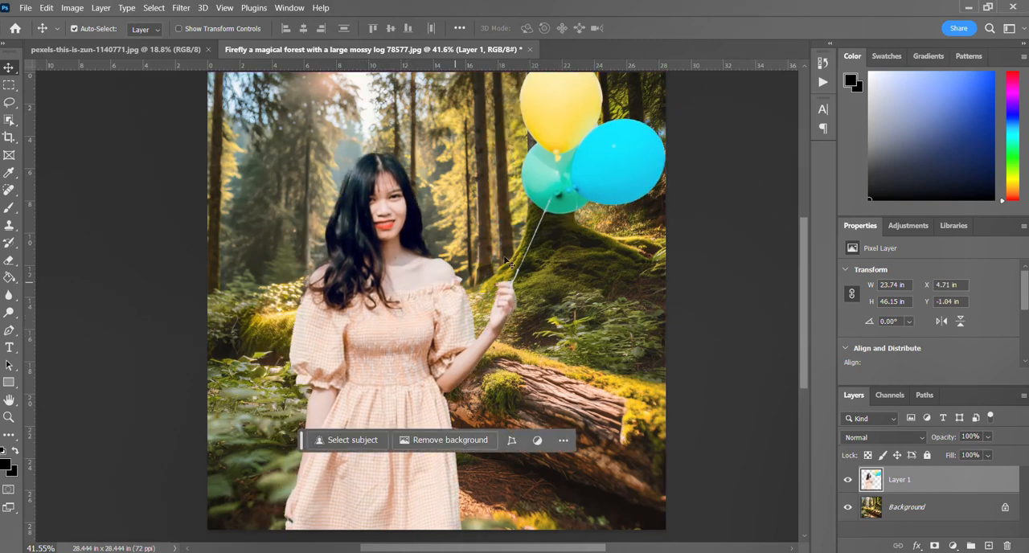
key(ctrl+t)
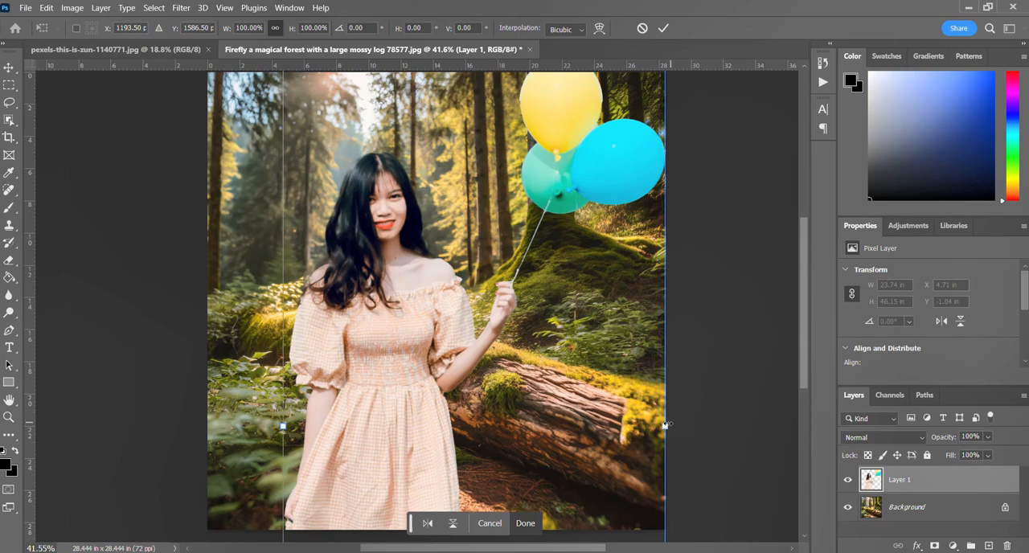
drag(664, 426, 405, 427)
drag(291, 436, 390, 326)
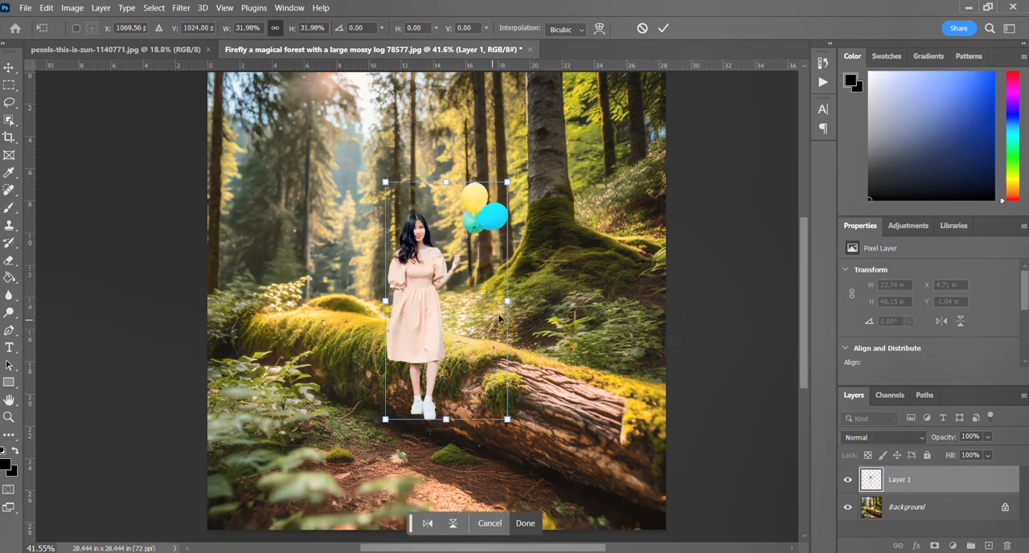
drag(507, 302, 489, 302)
drag(409, 303, 429, 309)
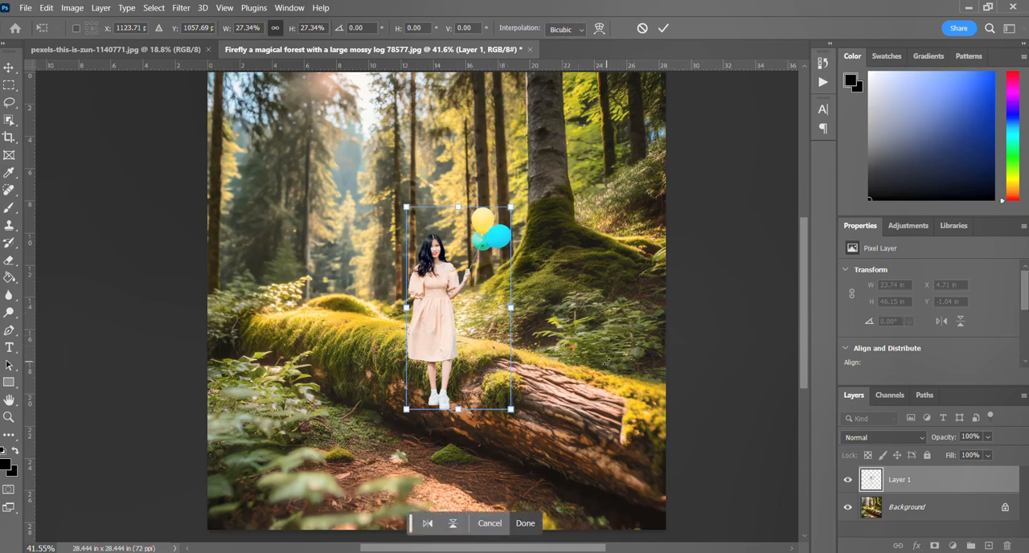
key(Return)
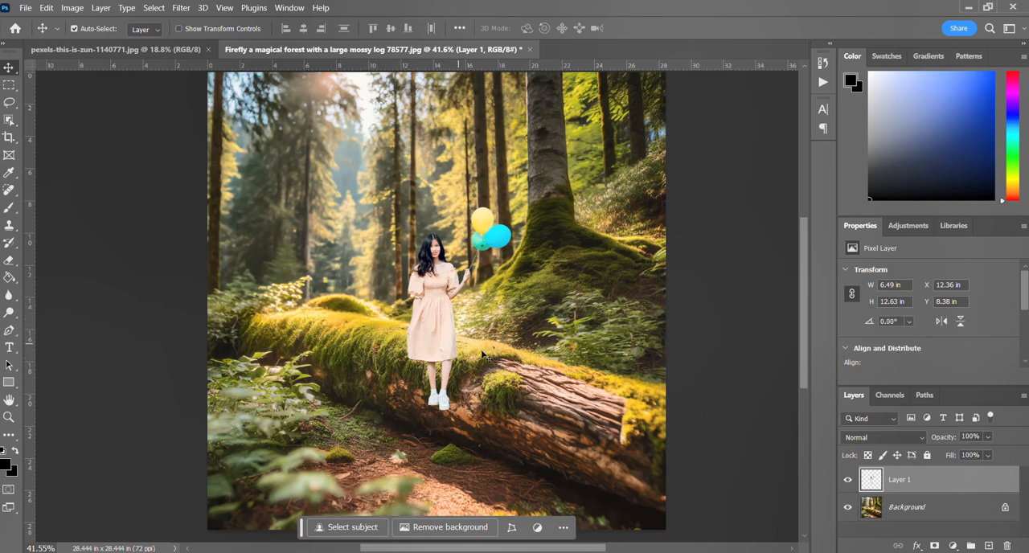
Rename the pasted woman's layer as Subject and hide it.
double_click(898, 479)
text(Subject)
key(Return)
click(846, 481)
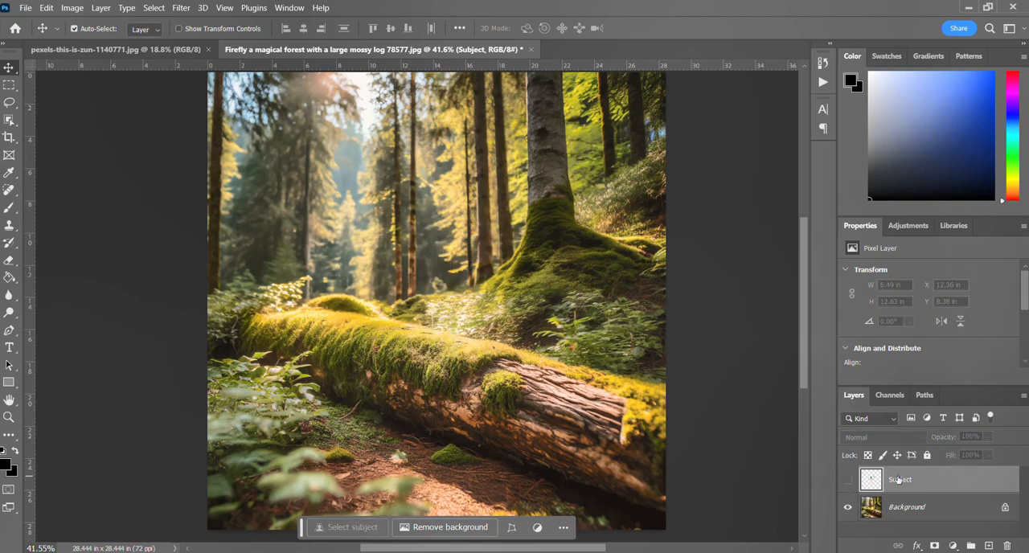
click(847, 481)
click(847, 481)
Select the whole mossy log on the Background layer with the Object Selection tool.
click(924, 515)
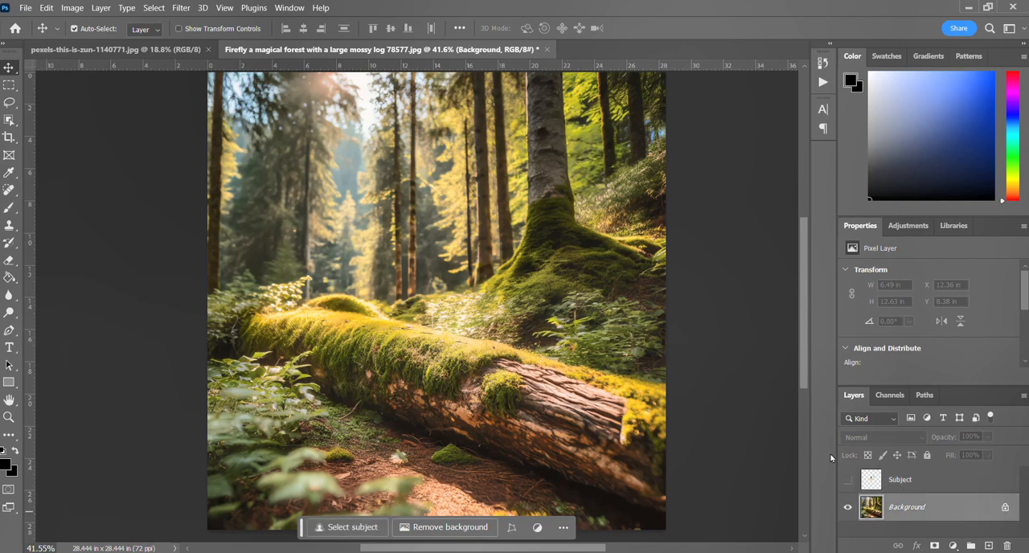
click(8, 119)
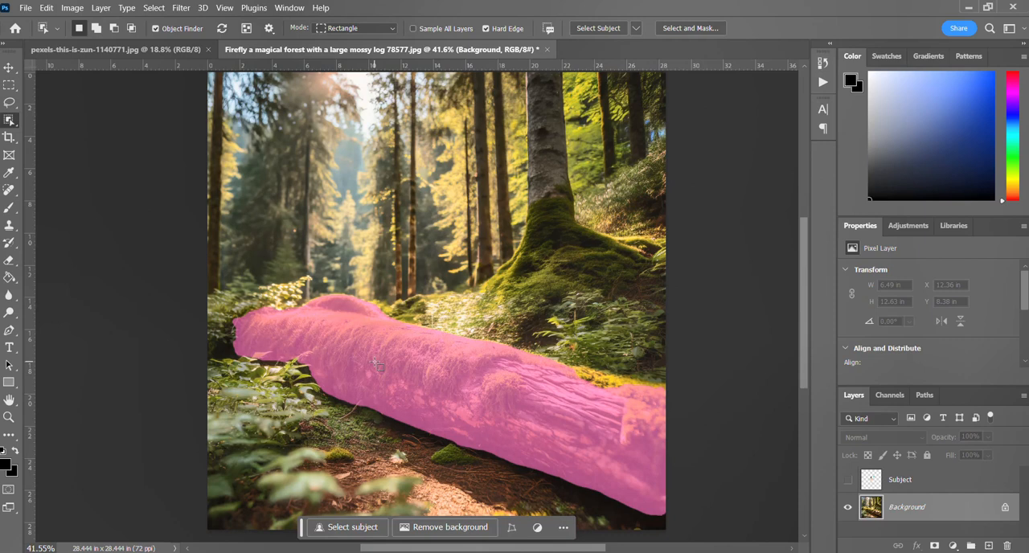
click(374, 363)
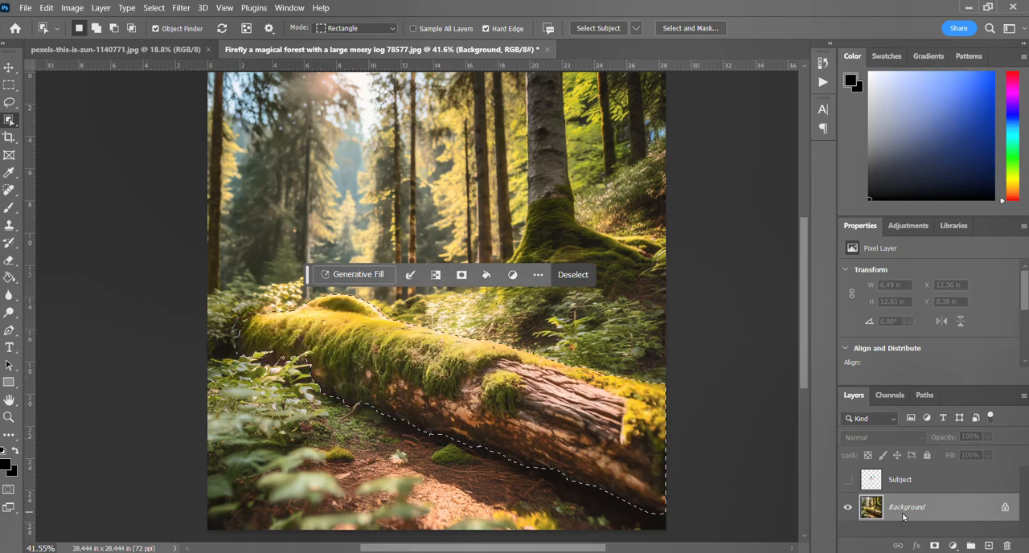
Show the Subject layer again and move the floating task bar away from the woman.
click(848, 481)
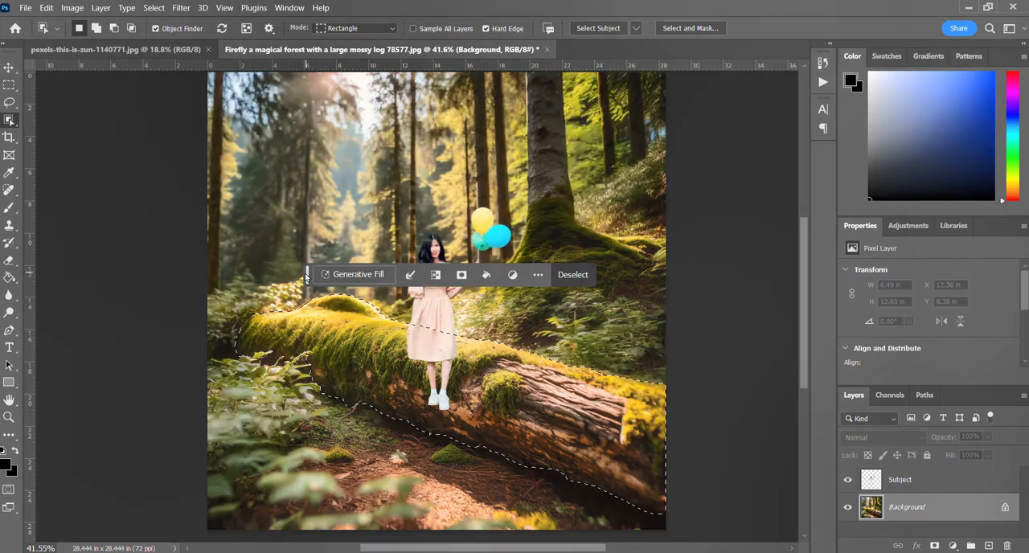
drag(306, 274, 292, 516)
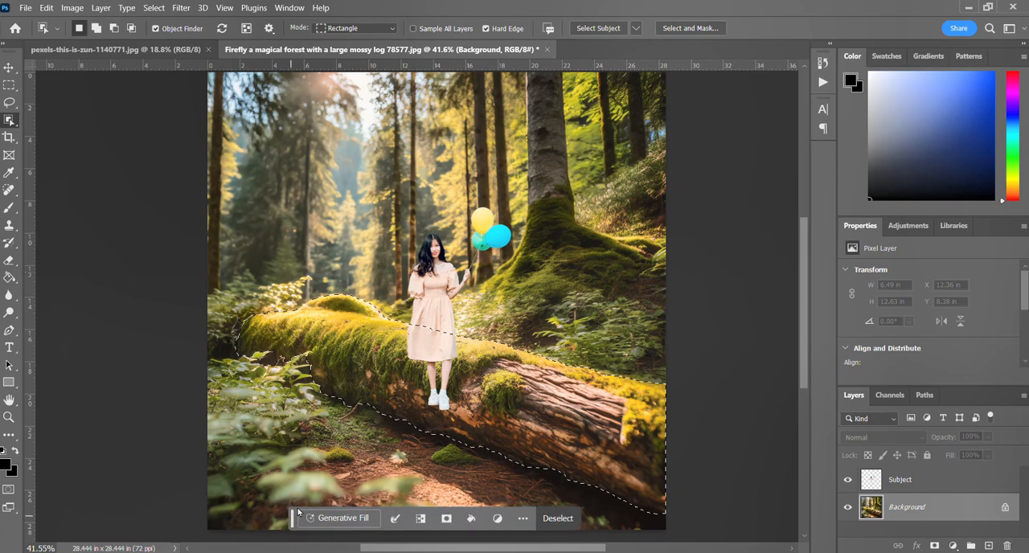
Add a layer mask to the Subject layer from the mossy log selection and make the mask active.
click(937, 482)
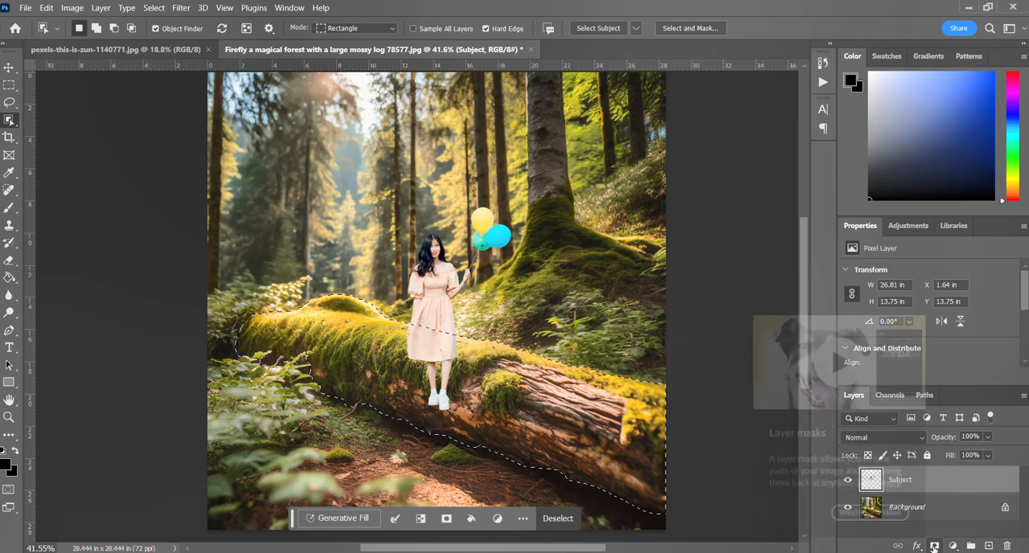
click(934, 546)
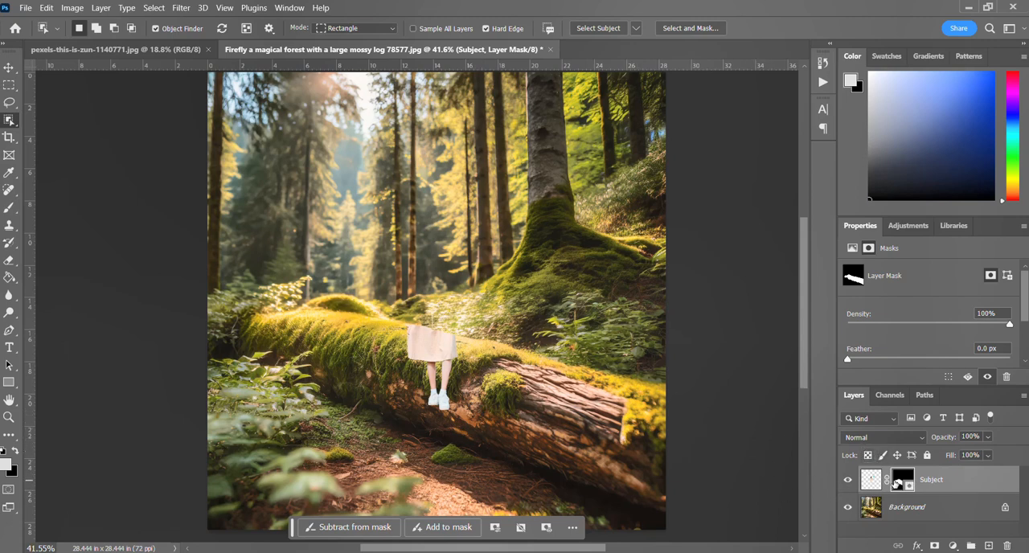
click(866, 481)
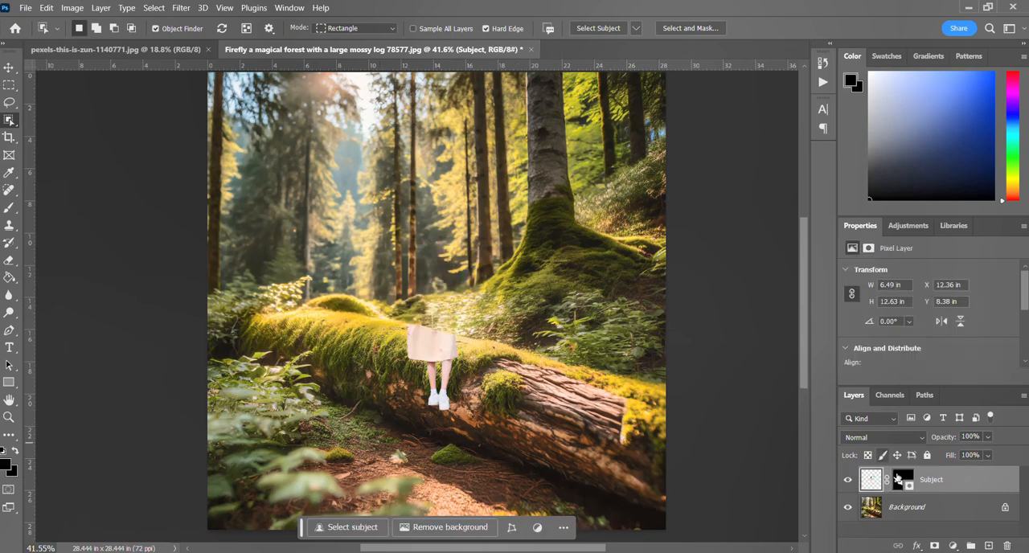
click(901, 480)
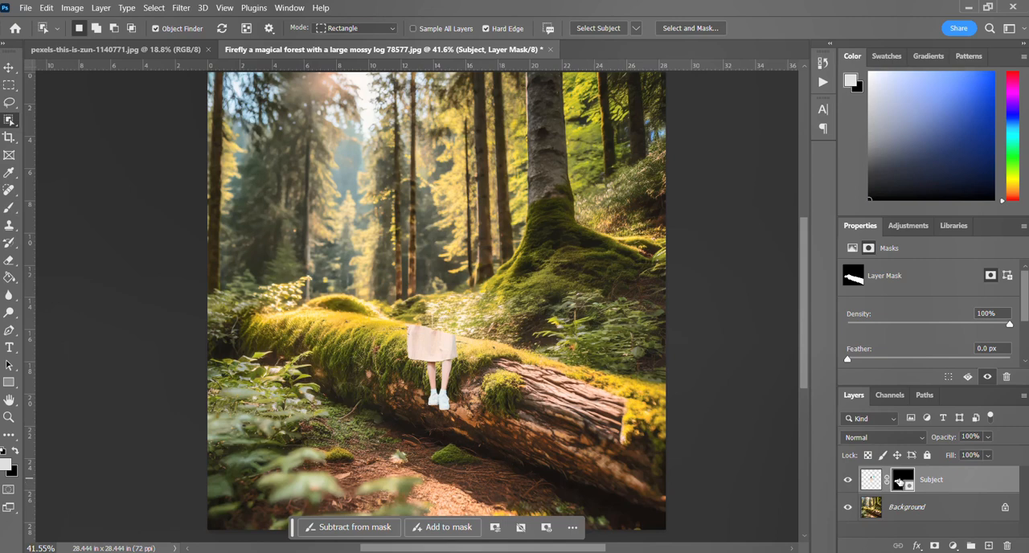
Inspect the Subject layer's mask in the Black & White view of Select and Mask, and leave without applying changes.
double_click(899, 480)
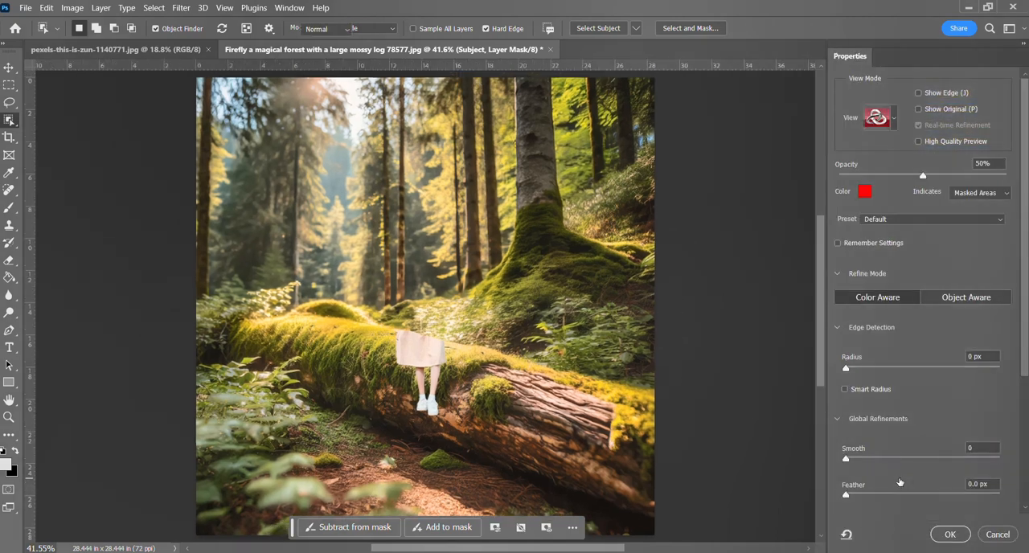
click(884, 119)
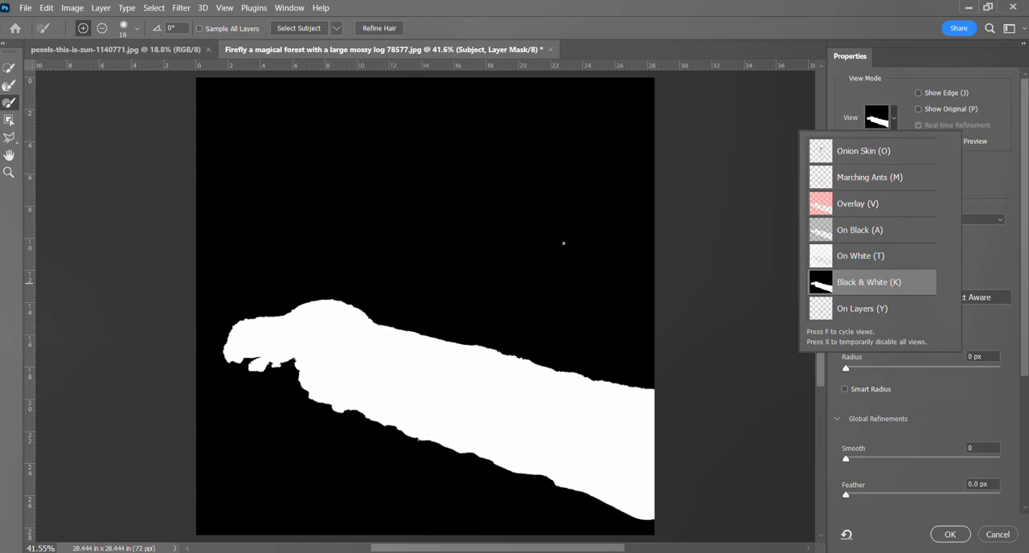
click(997, 534)
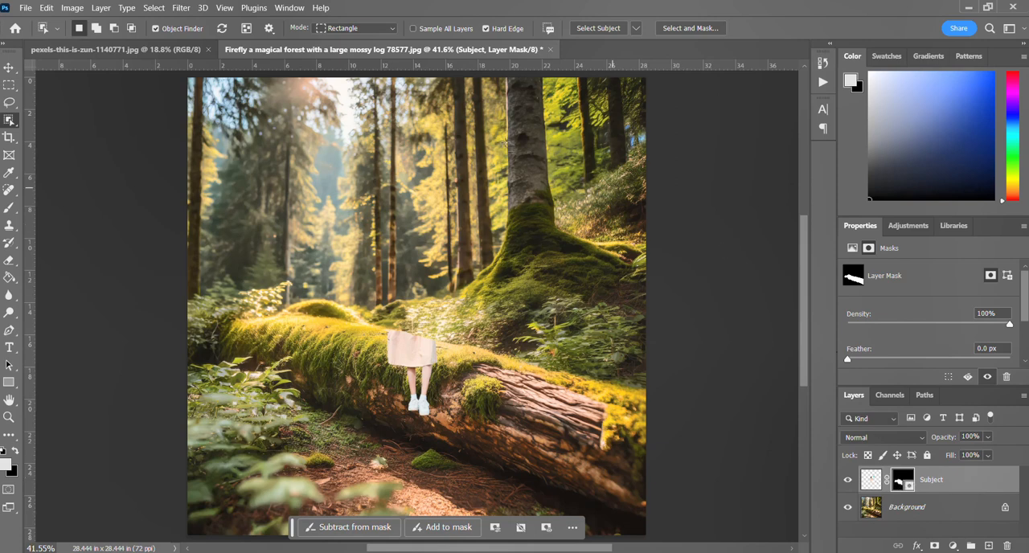
Invert the Subject layer's mask so the log area hides the woman instead of revealing her.
click(65, 11)
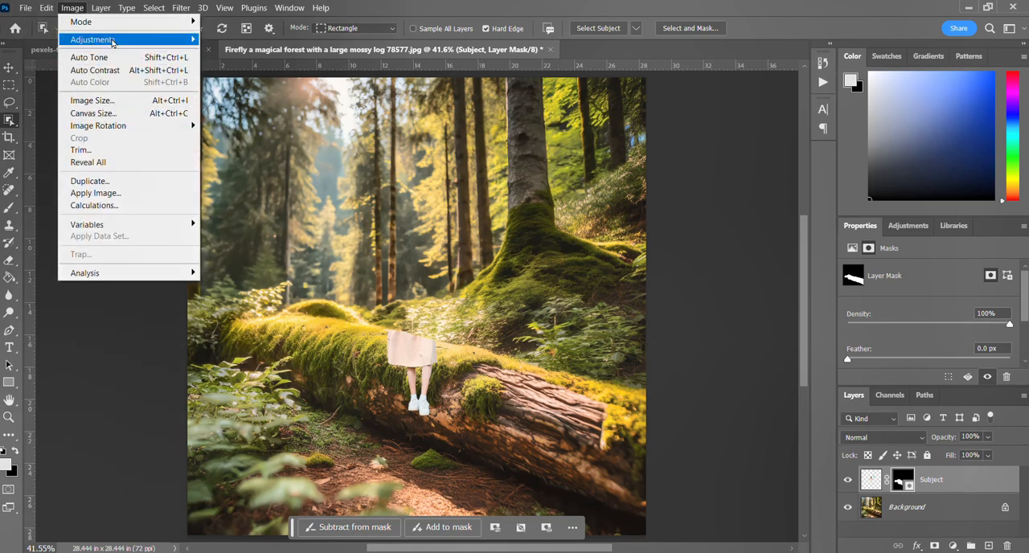
mouse_move(111, 40)
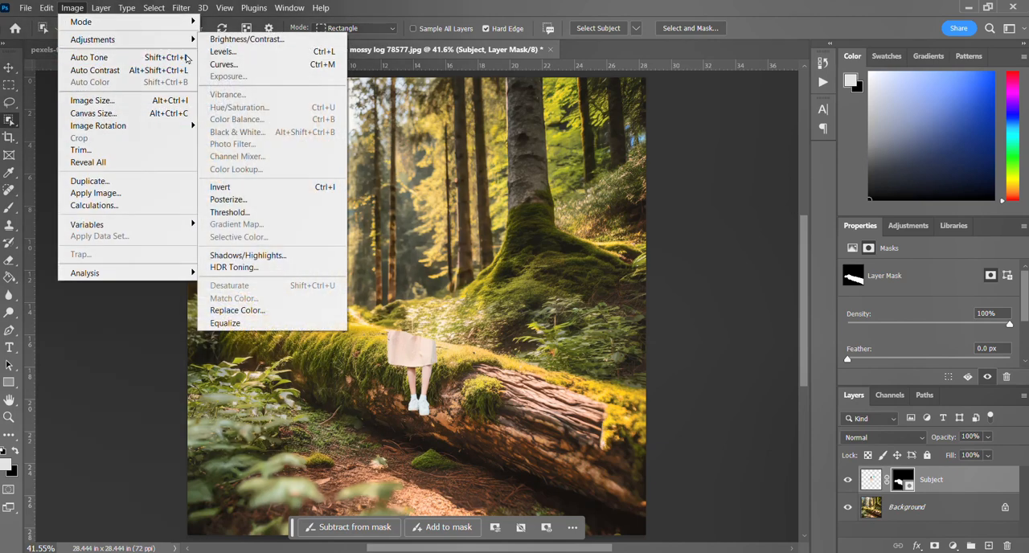
click(257, 190)
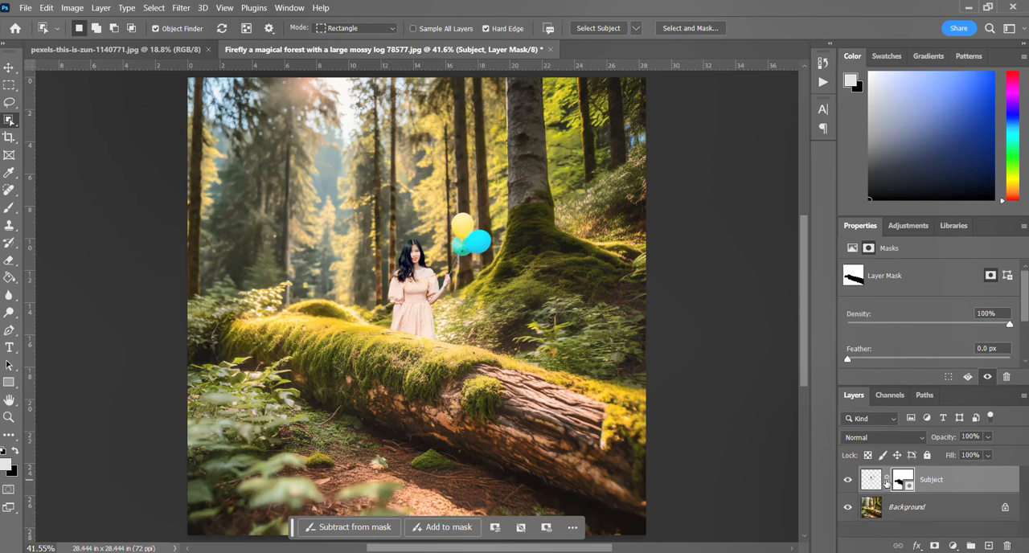
Try moving the woman up among the trees with her layer mask linked, and undo the move.
click(886, 482)
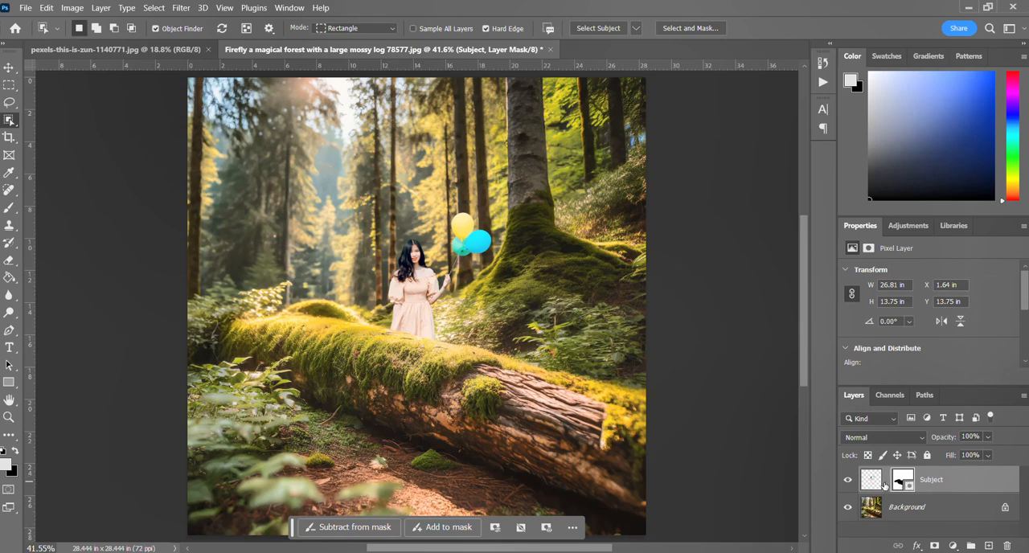
click(887, 483)
click(8, 68)
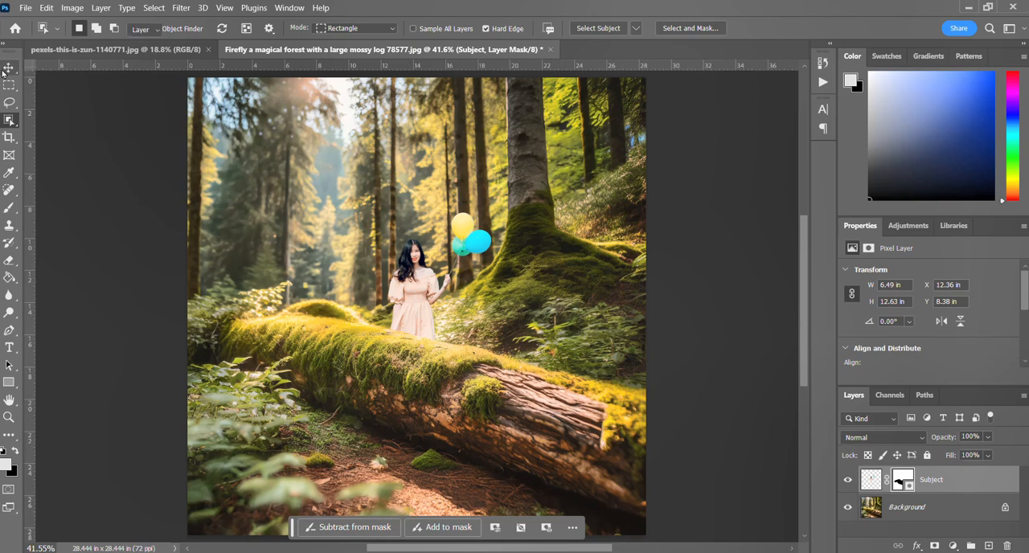
drag(411, 280, 450, 208)
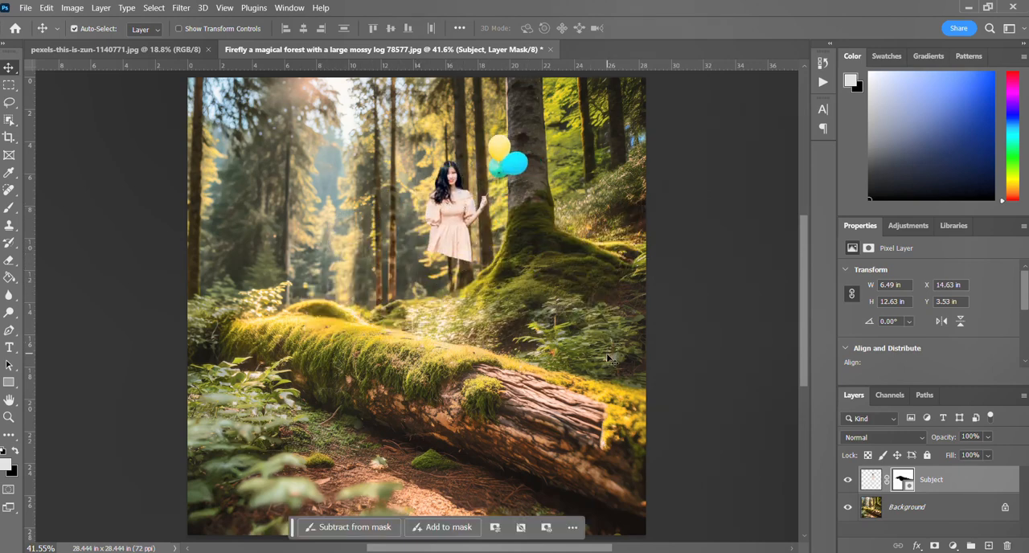
key(ctrl)
key(ctrl+z)
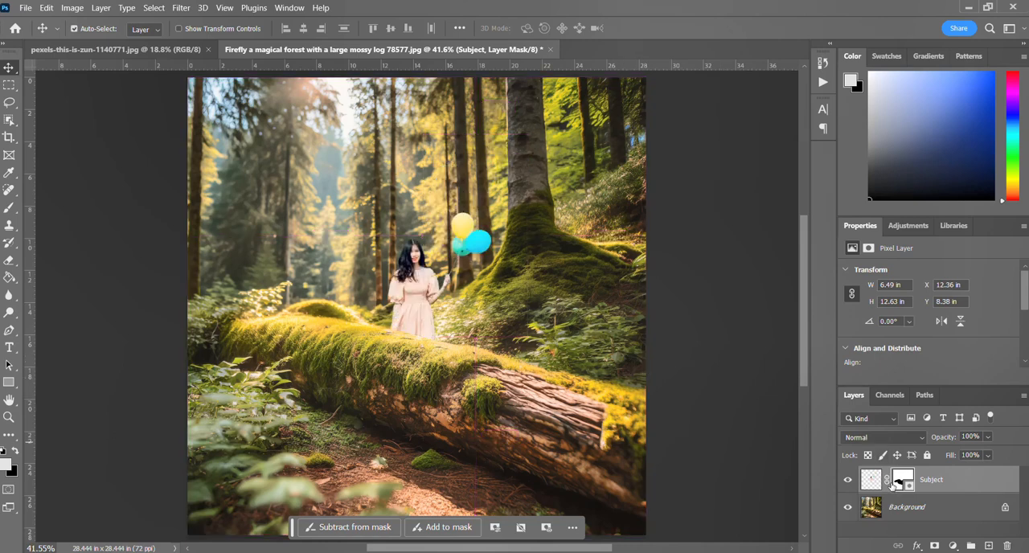
Unlink the Subject layer's mask and move only the woman slightly down and right behind the log, to about X 12.74 in, Y 9.14 in.
click(887, 481)
mouse_move(402, 279)
mouse_down()
mouse_move(404, 297)
mouse_move(405, 283)
mouse_up()
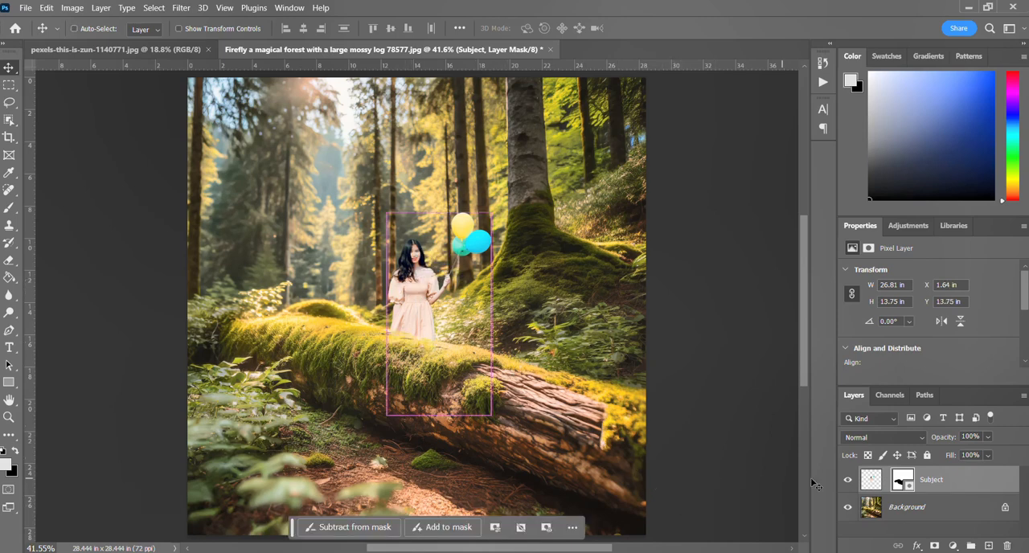
click(872, 480)
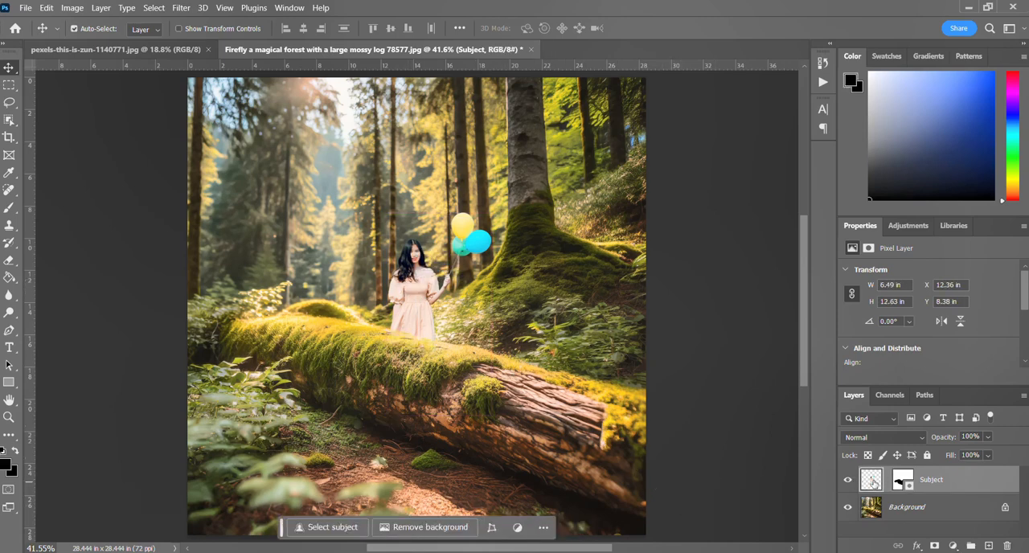
drag(412, 278, 419, 291)
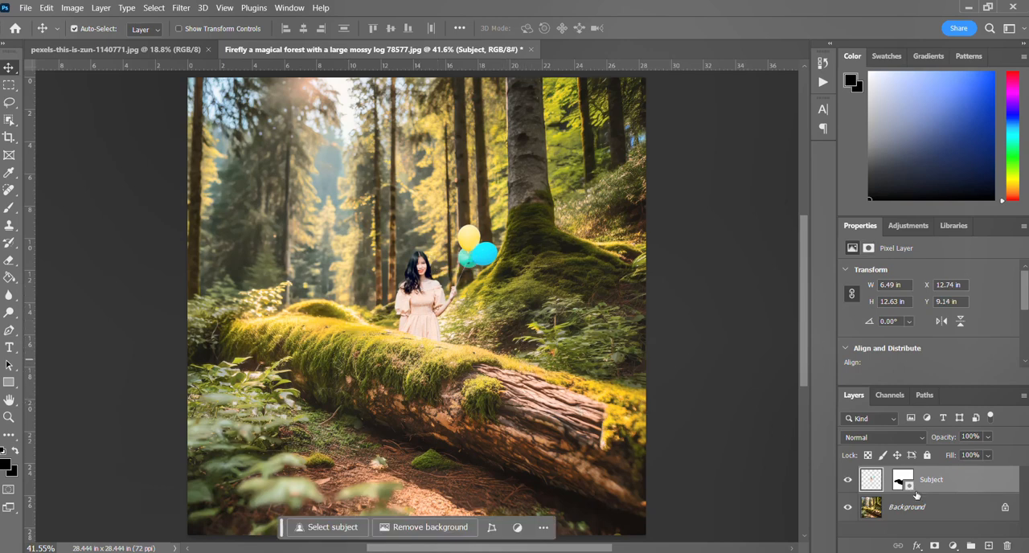
click(895, 534)
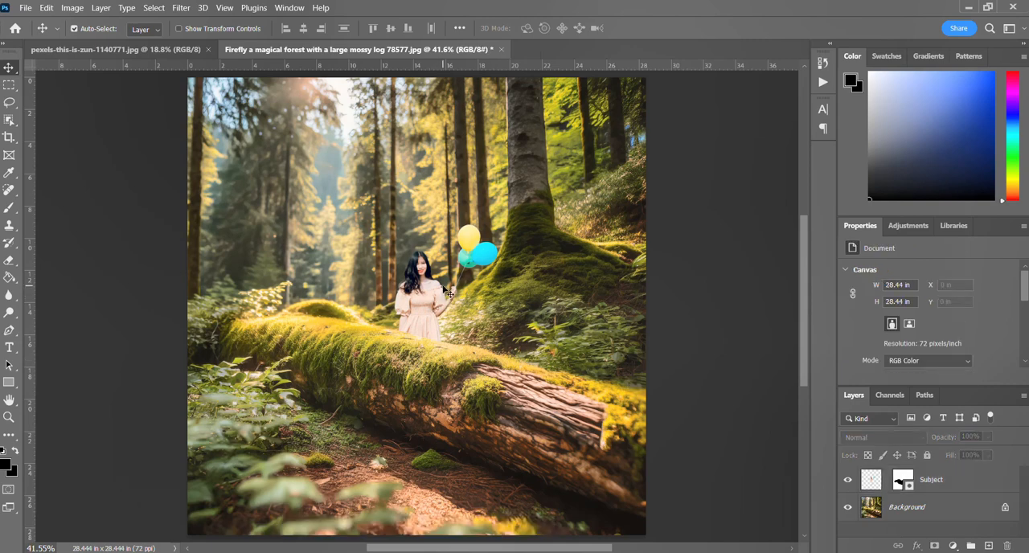
Clear the selection around the woman in pexels-this-is-zun-1140771.jpg and return to the forest composite.
scroll(447, 293, up, 2)
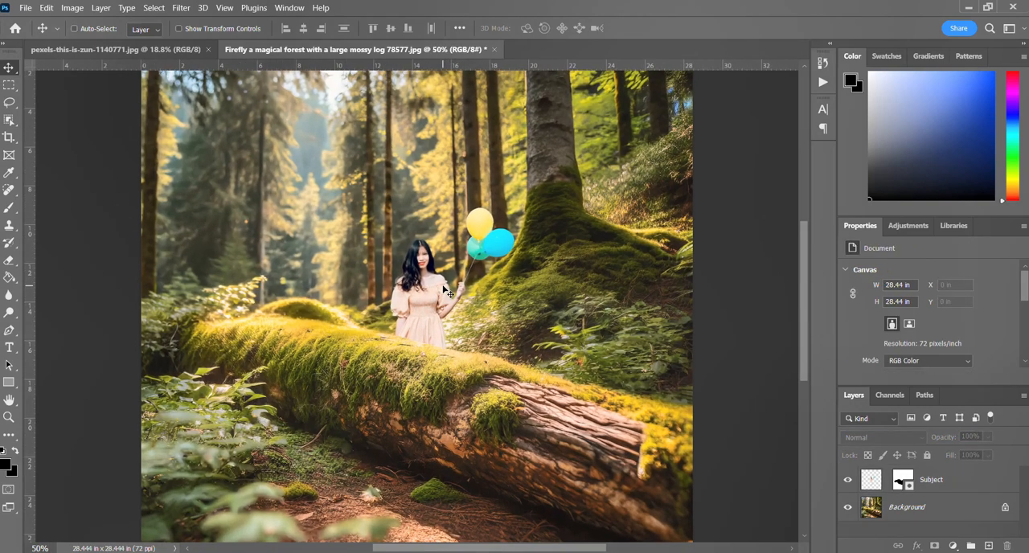
scroll(448, 293, up, 1)
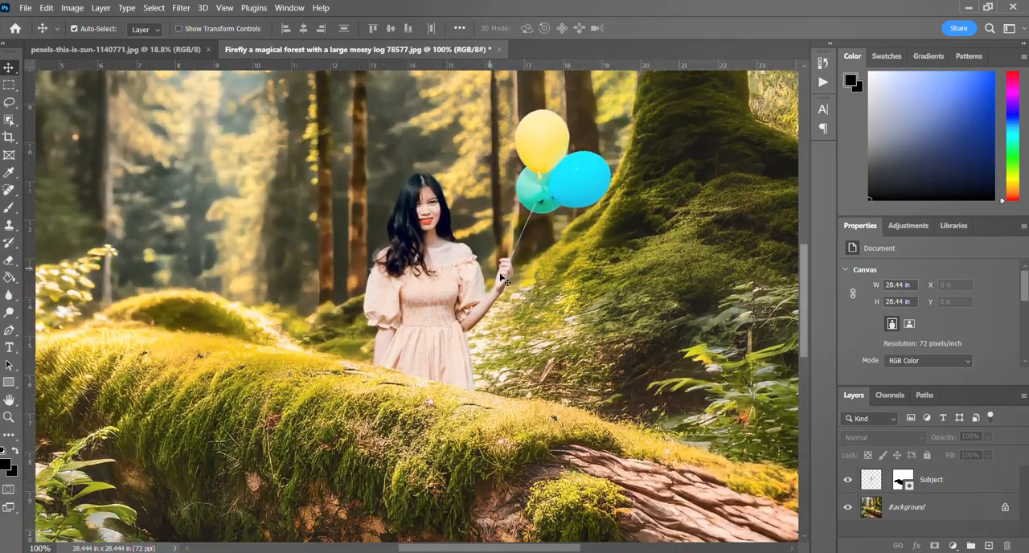
scroll(506, 281, up, 2)
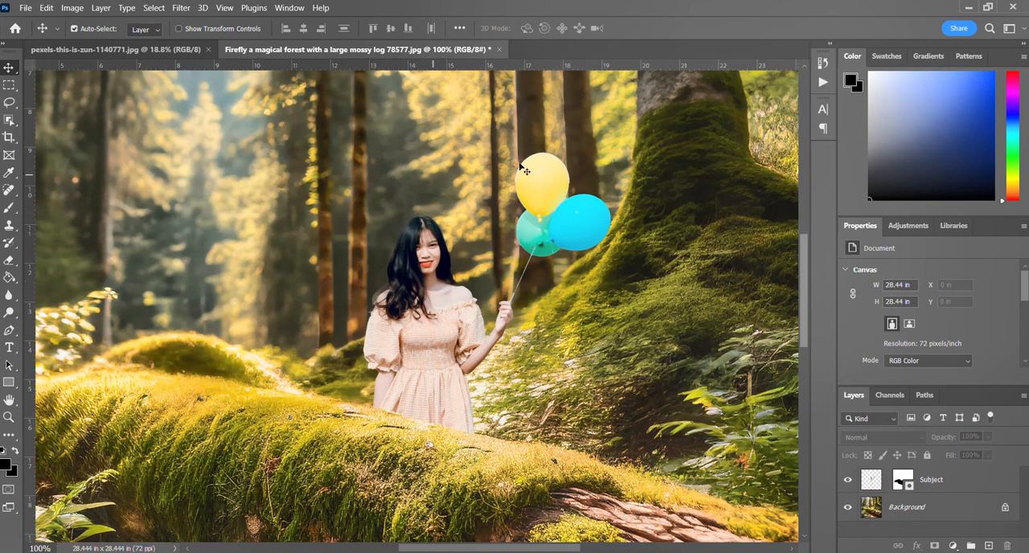
click(142, 48)
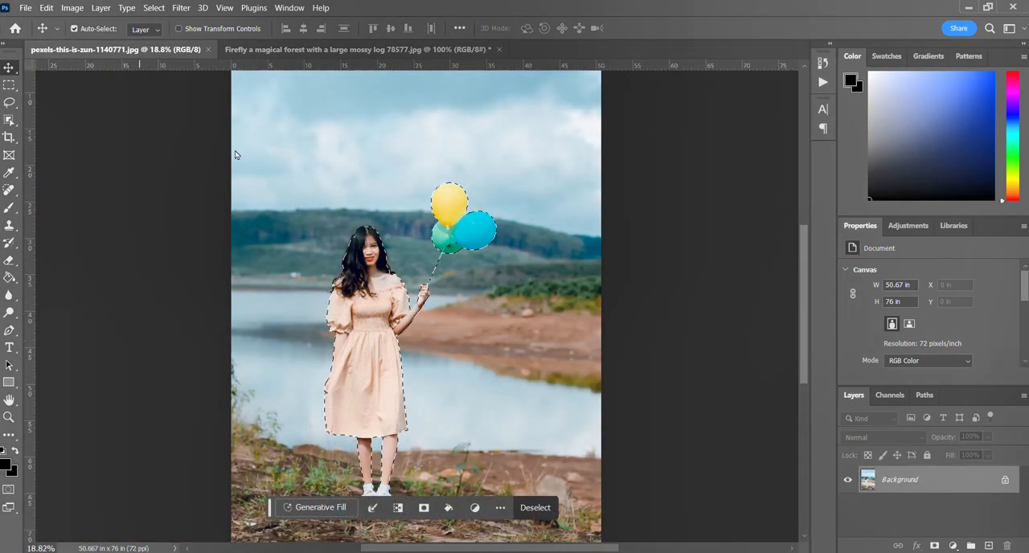
click(9, 85)
click(331, 183)
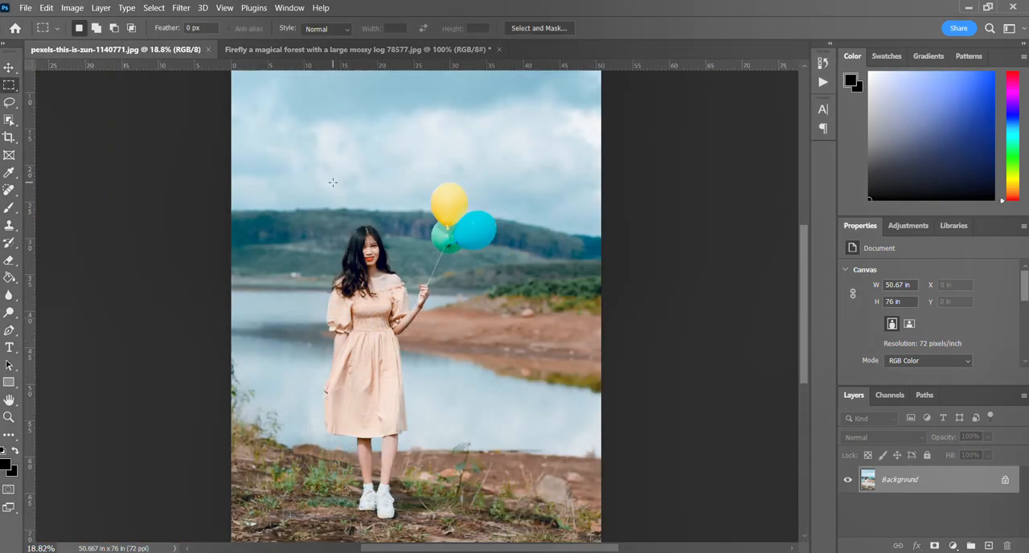
click(249, 53)
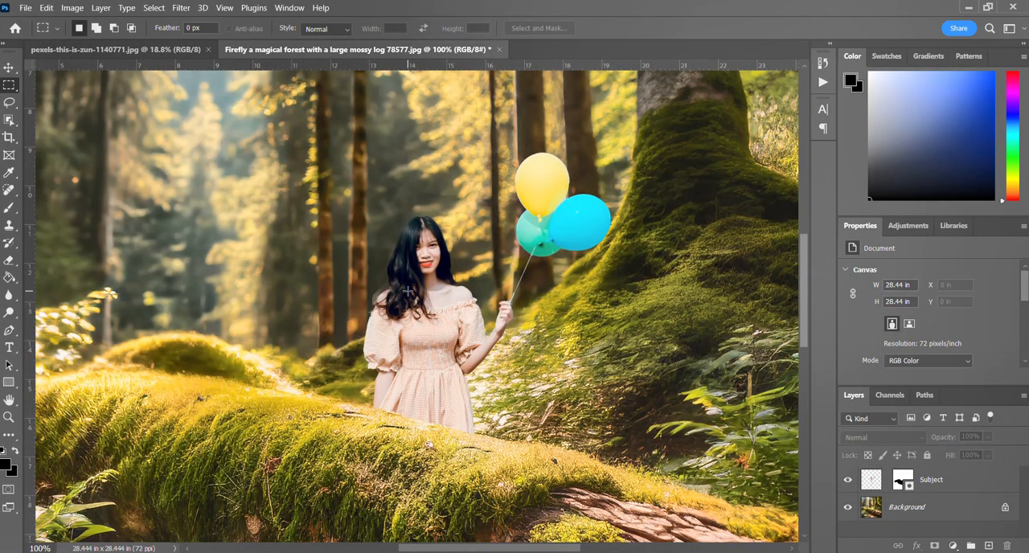
Add a Hue/Saturation adjustment layer above the Subject layer with Saturation at +20.
scroll(406, 293, down, 2)
scroll(554, 306, up, 2)
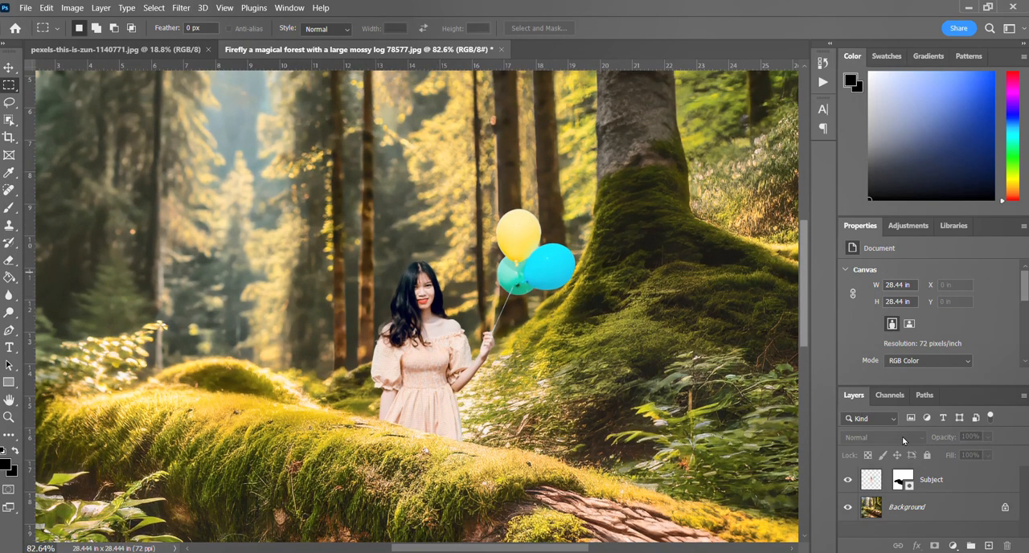
click(995, 491)
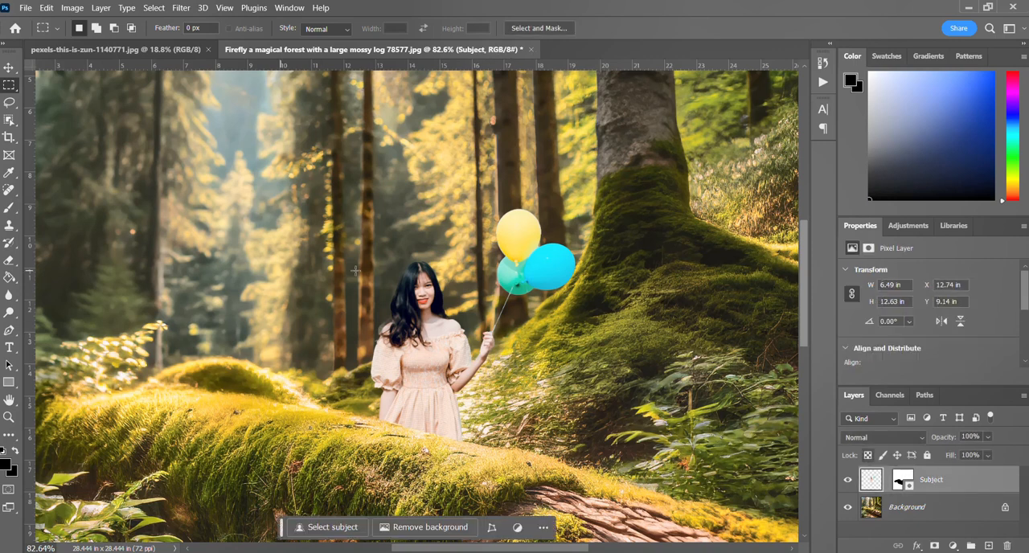
click(901, 229)
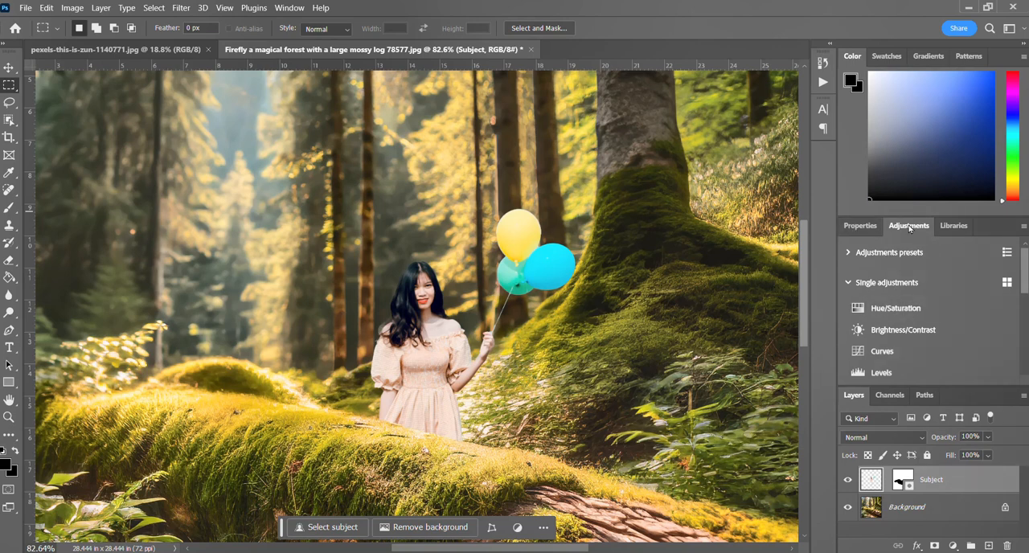
click(882, 312)
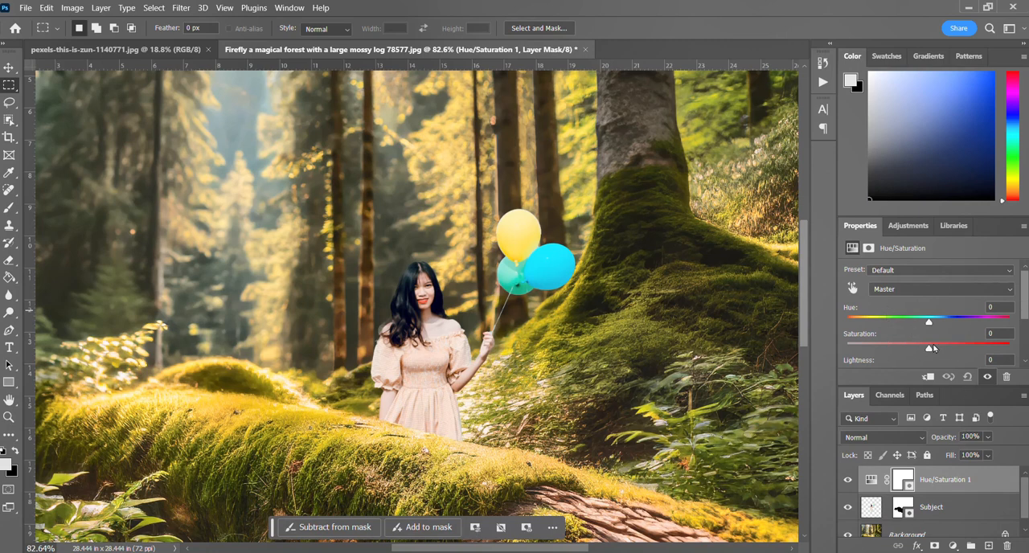
drag(934, 348, 949, 350)
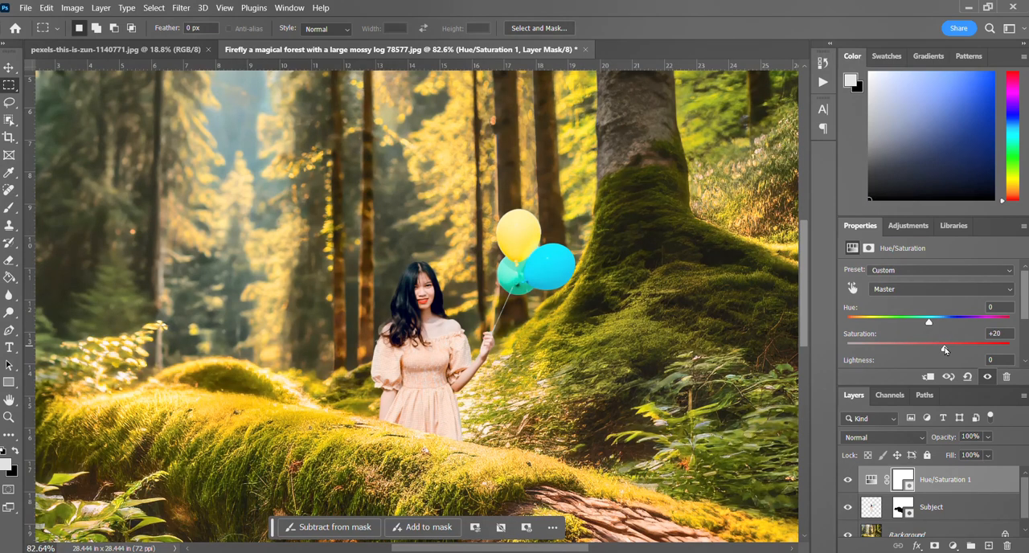
Toggle the Hue/Saturation layer's visibility to compare the composite with and without the adjustment.
click(848, 481)
click(847, 482)
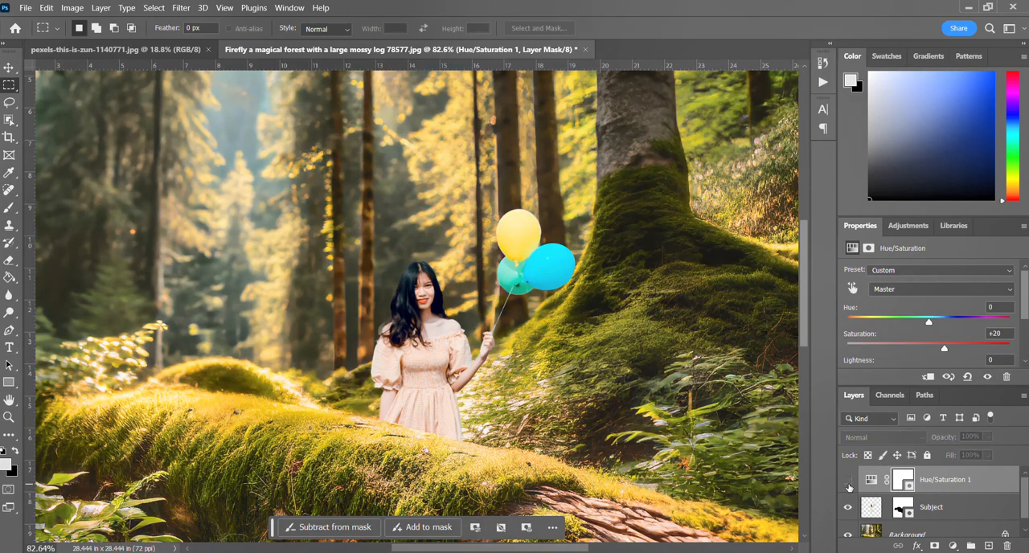
click(848, 482)
click(848, 482)
click(848, 483)
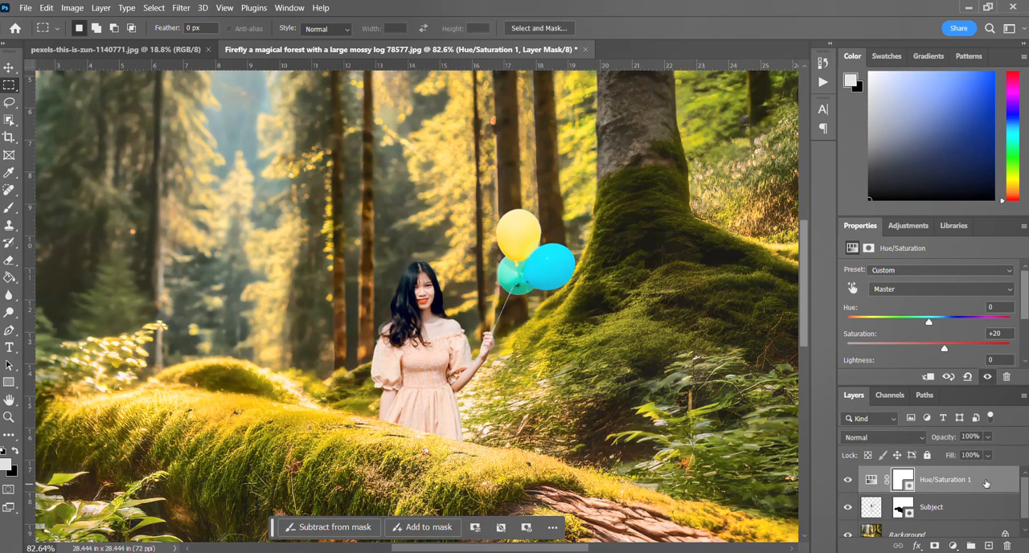
Clip the Hue/Saturation adjustment to the Subject layer and set its Saturation to +11.
scroll(947, 490, down, 1)
scroll(894, 492, up, 1)
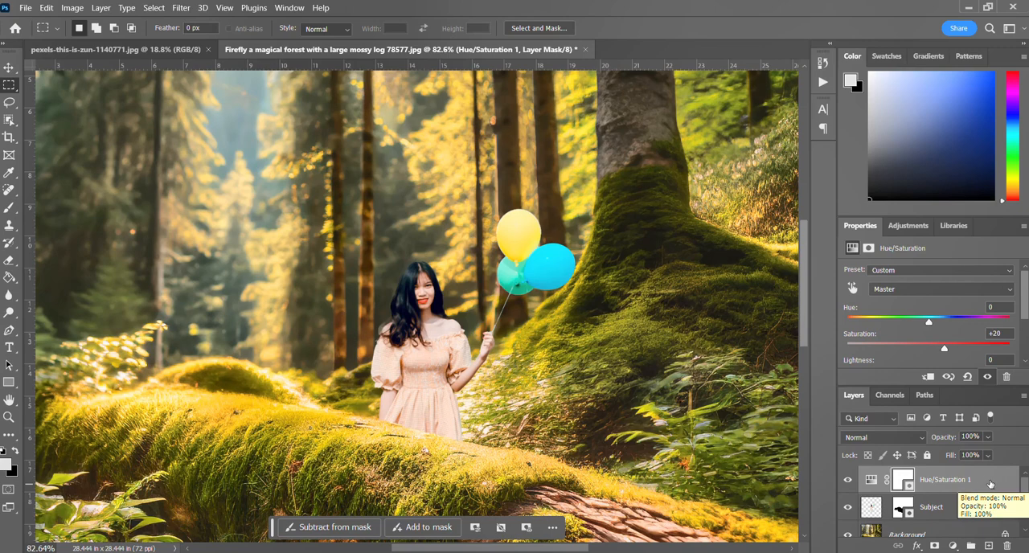
right_click(989, 483)
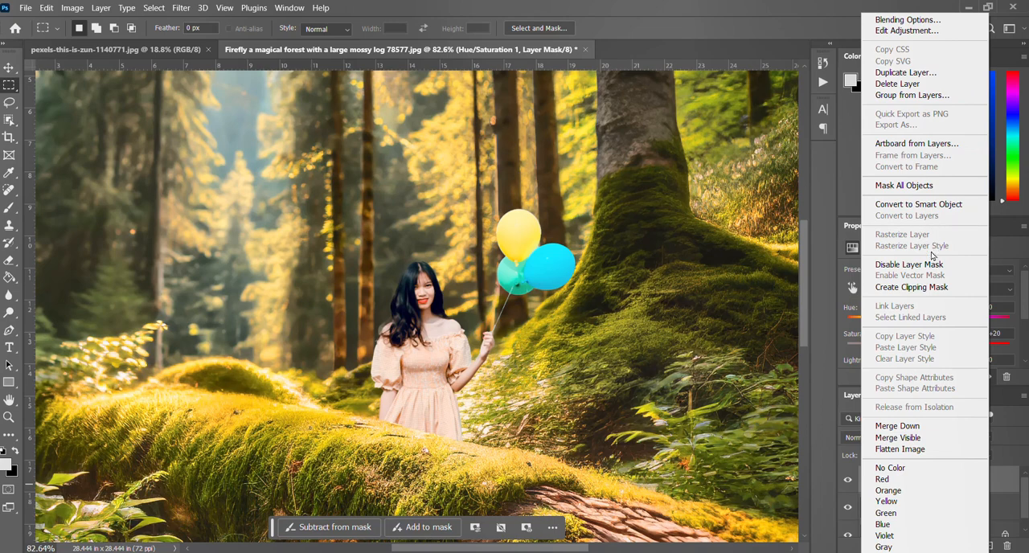
click(890, 287)
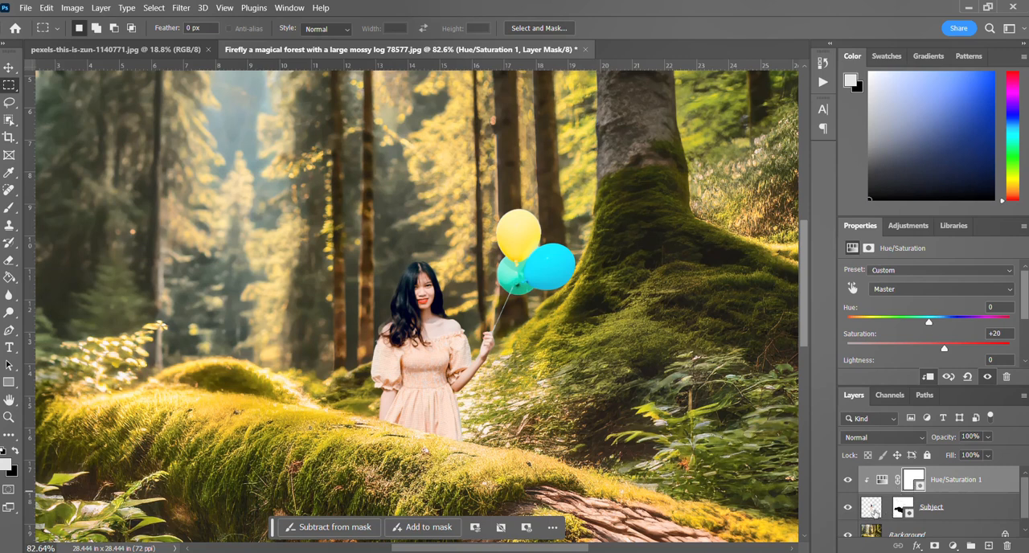
click(845, 480)
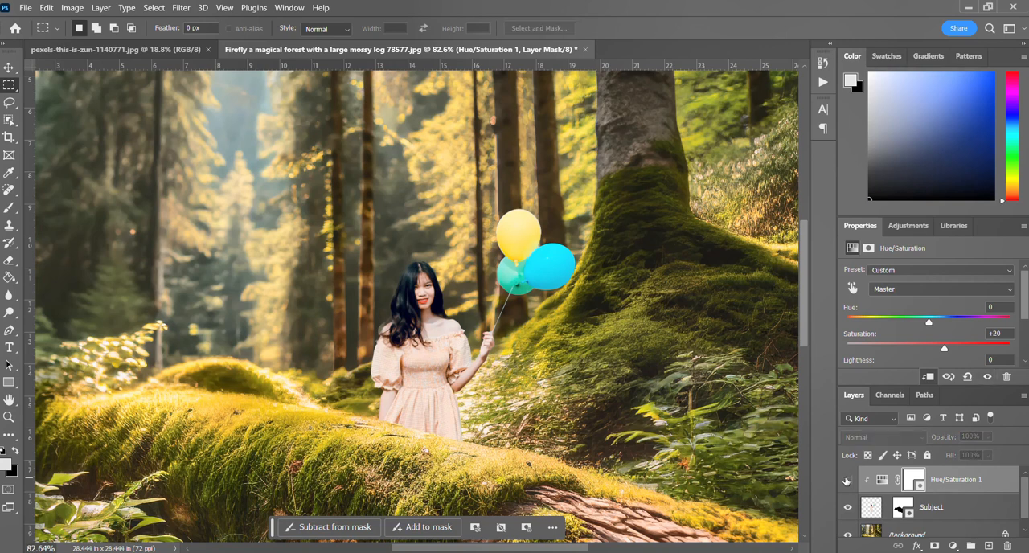
drag(944, 348, 937, 352)
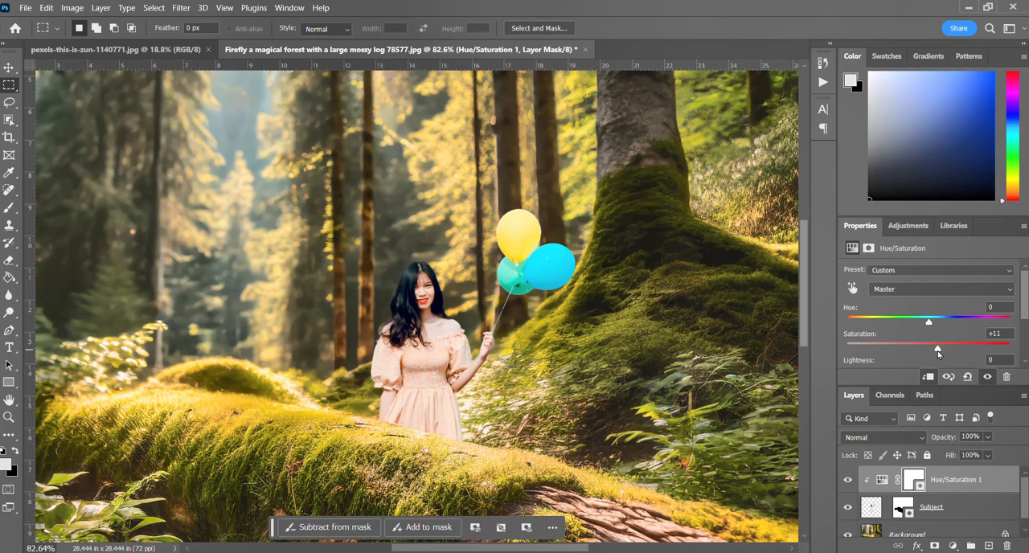
Lower the Hue/Saturation adjustment's Lightness to -8 and raise its Saturation to +21.
scroll(908, 347, down, 1)
drag(928, 353, 921, 354)
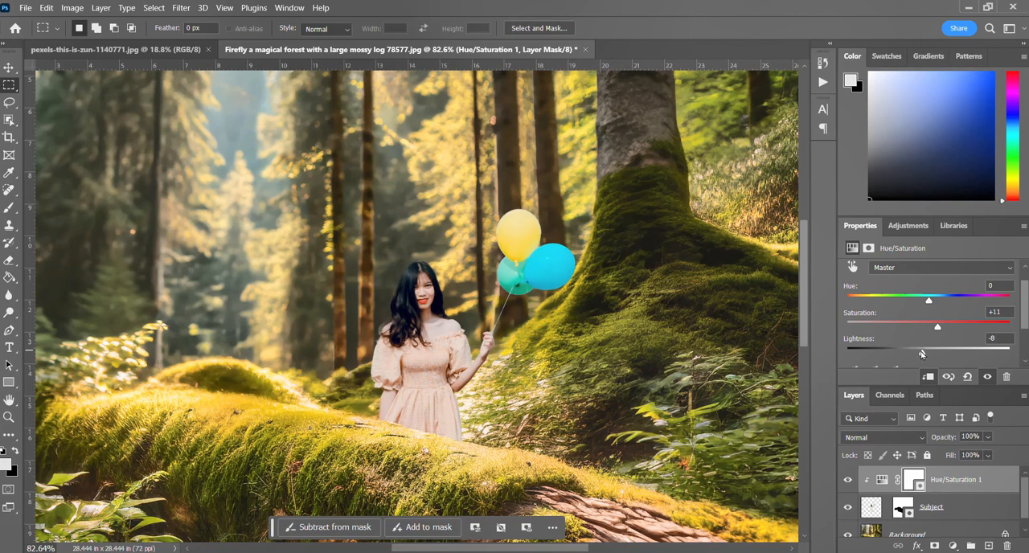
scroll(466, 378, right, 1)
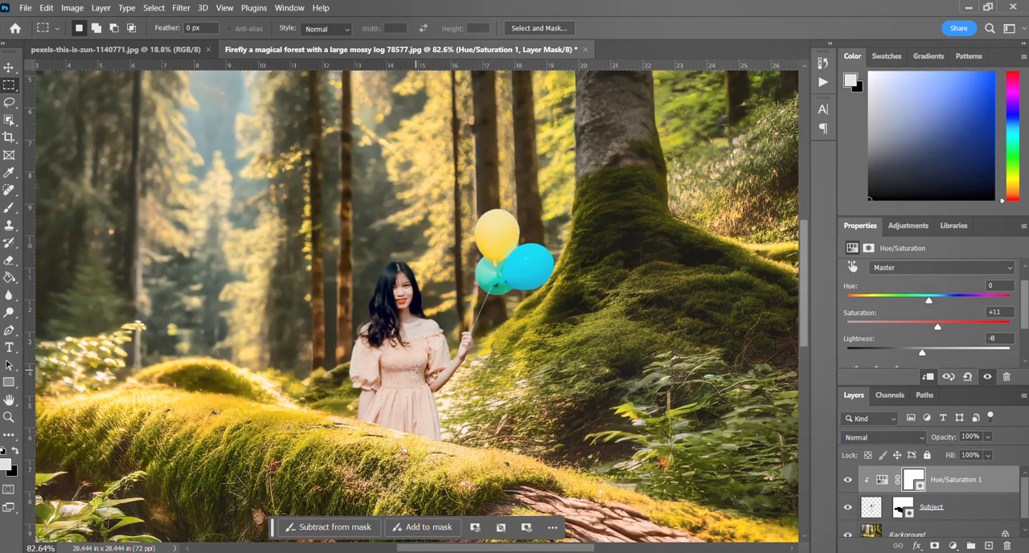
scroll(417, 364, down, 3)
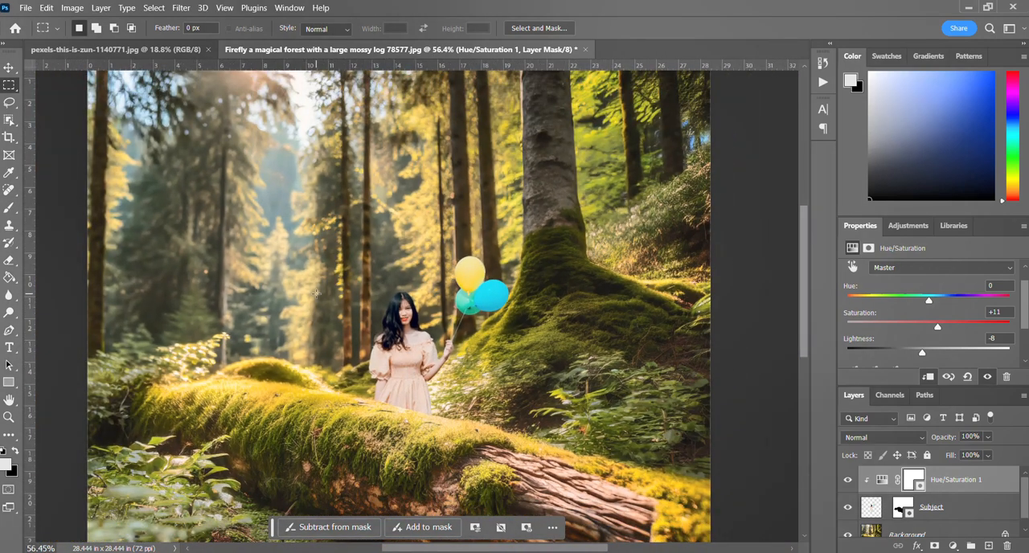
scroll(316, 292, down, 1)
scroll(322, 278, down, 1)
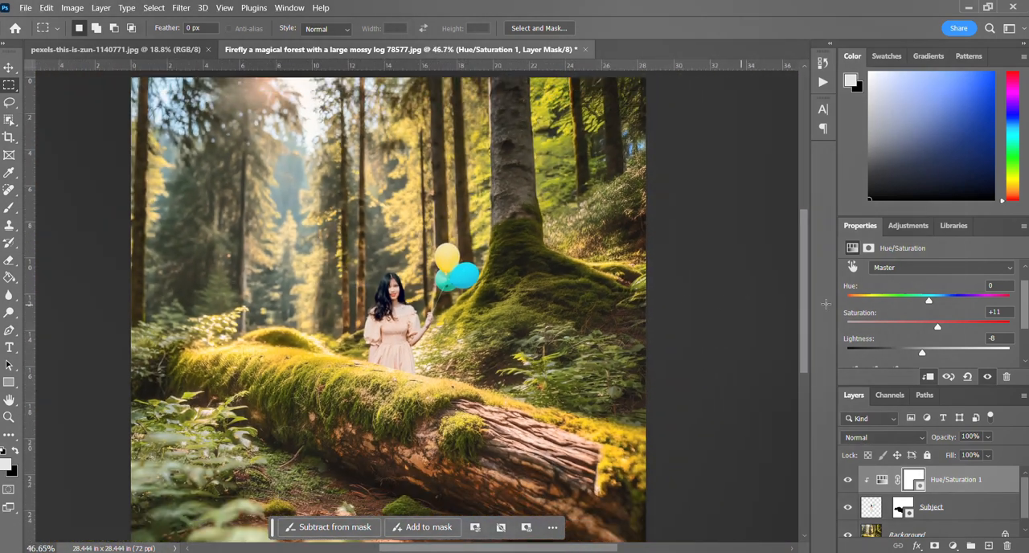
drag(939, 329, 945, 329)
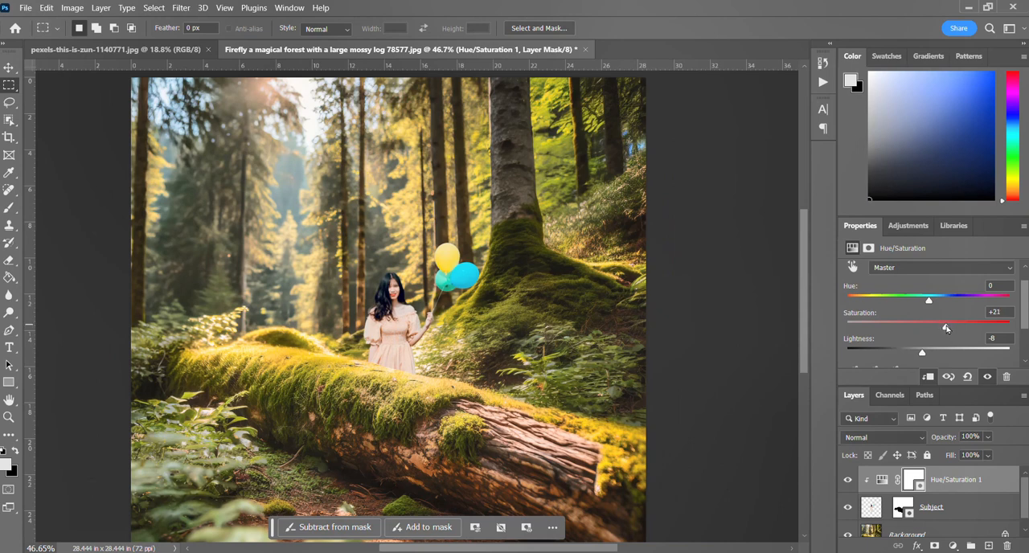
Toggle the Hue/Saturation layer's visibility to judge how the woman blends into the forest with the revised values.
click(847, 482)
click(849, 483)
click(849, 484)
scroll(426, 360, up, 2)
scroll(425, 359, up, 1)
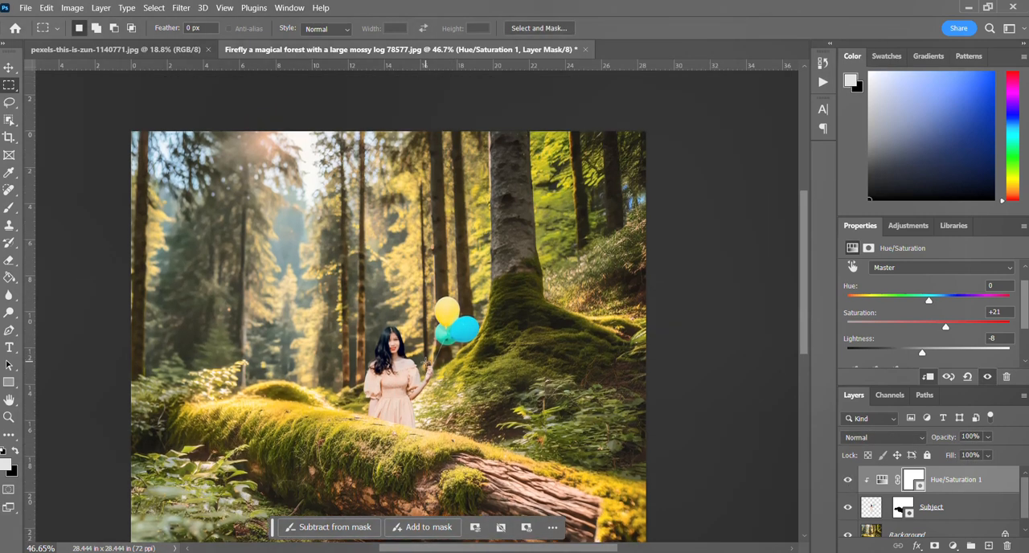
scroll(426, 362, down, 2)
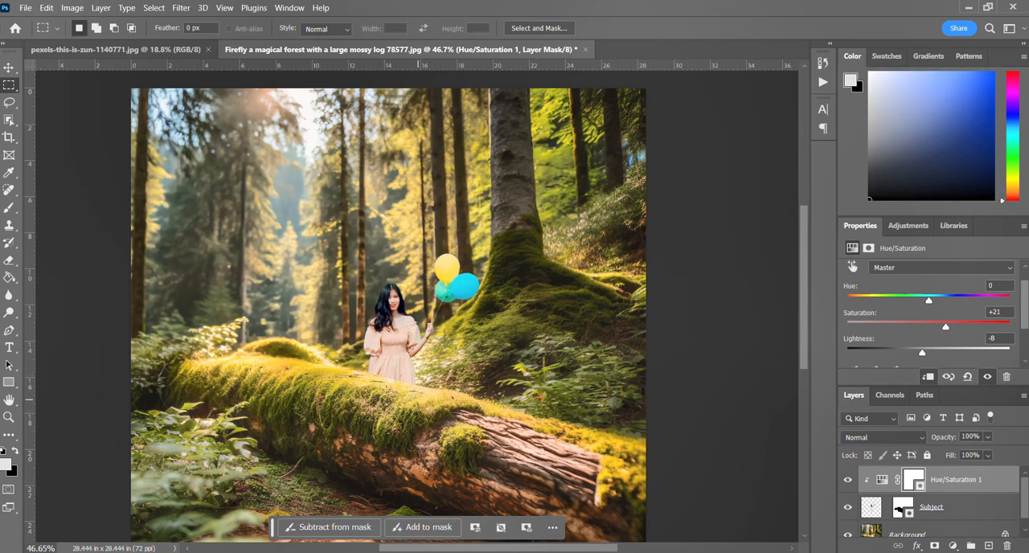
Add a new layer above the Hue/Saturation adjustment and name it Shading.
scroll(387, 396, up, 5)
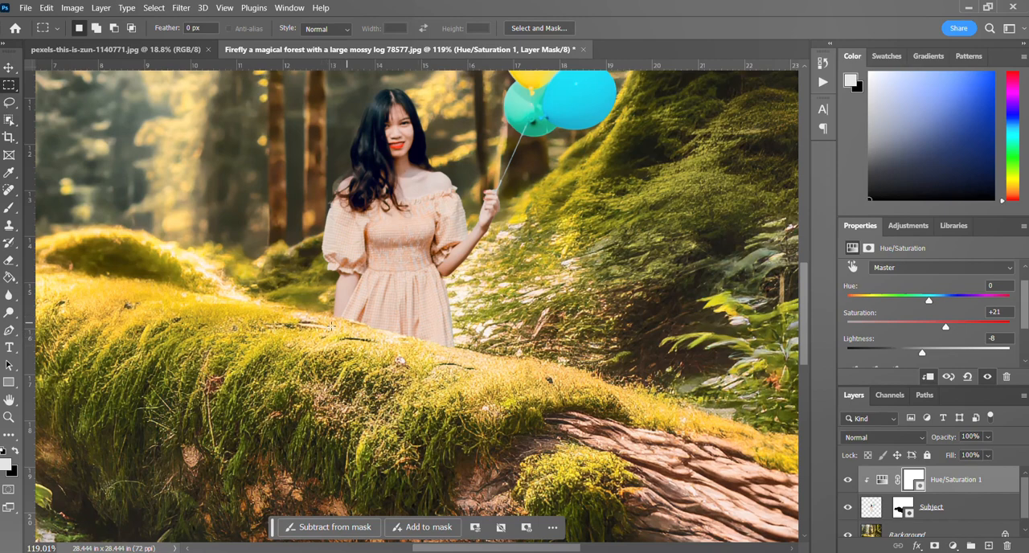
click(989, 546)
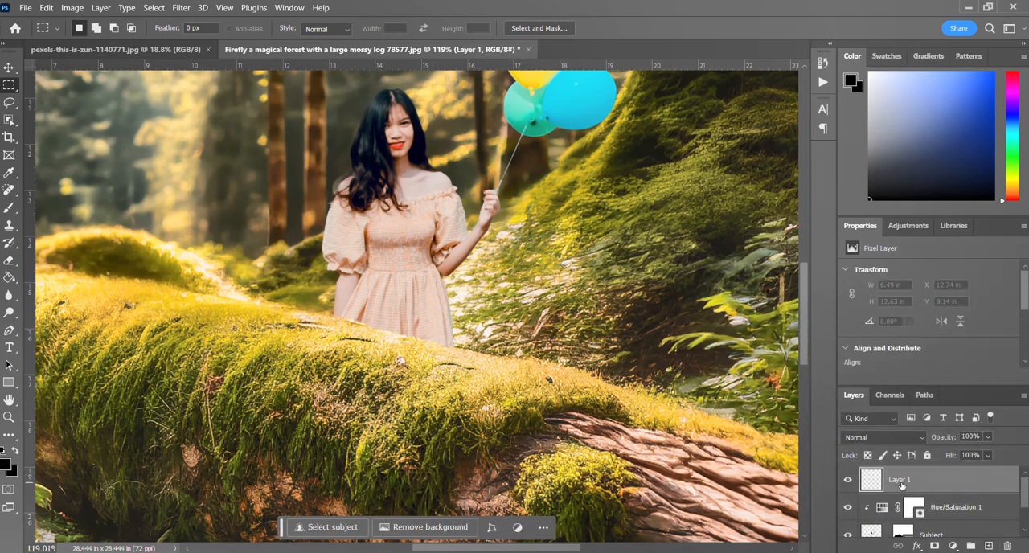
text(Shading)
Paint a soft black band about 4.9 in wide and 2.9 in high along the dress hem, using a 108 px brush at 0% hardness.
click(9, 208)
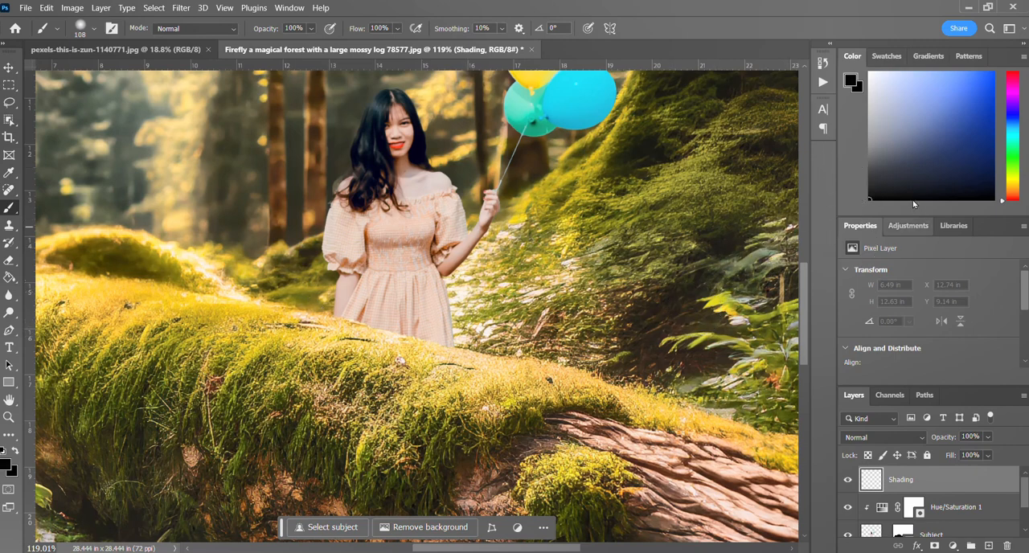
click(88, 30)
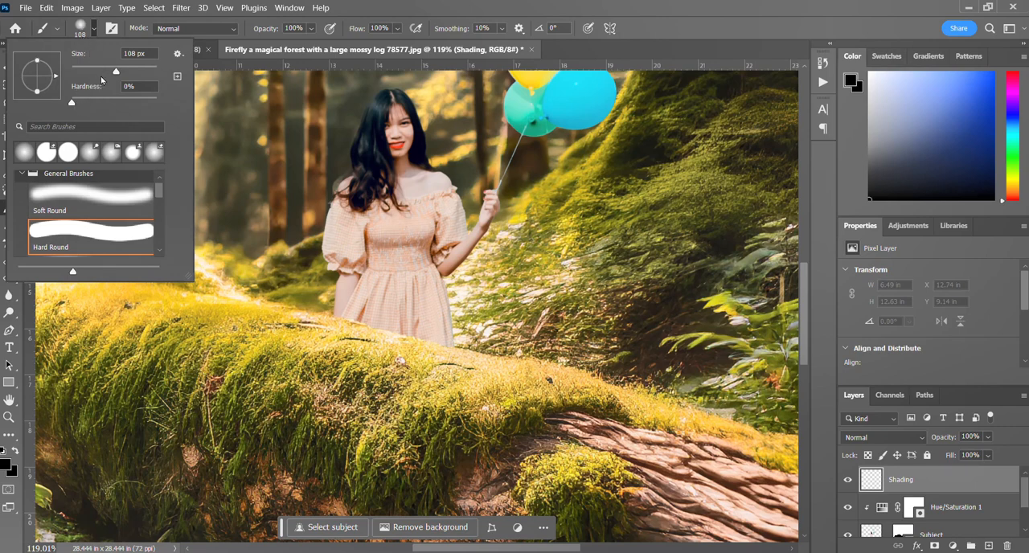
mouse_move(76, 105)
mouse_down()
mouse_move(112, 104)
mouse_move(71, 104)
mouse_up()
click(336, 323)
click(340, 322)
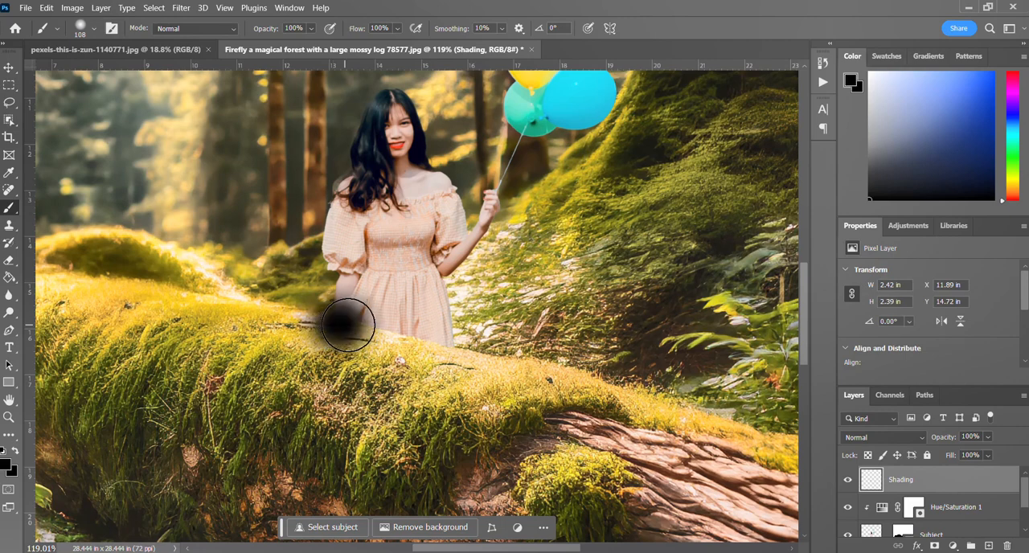
click(363, 330)
click(384, 338)
click(392, 338)
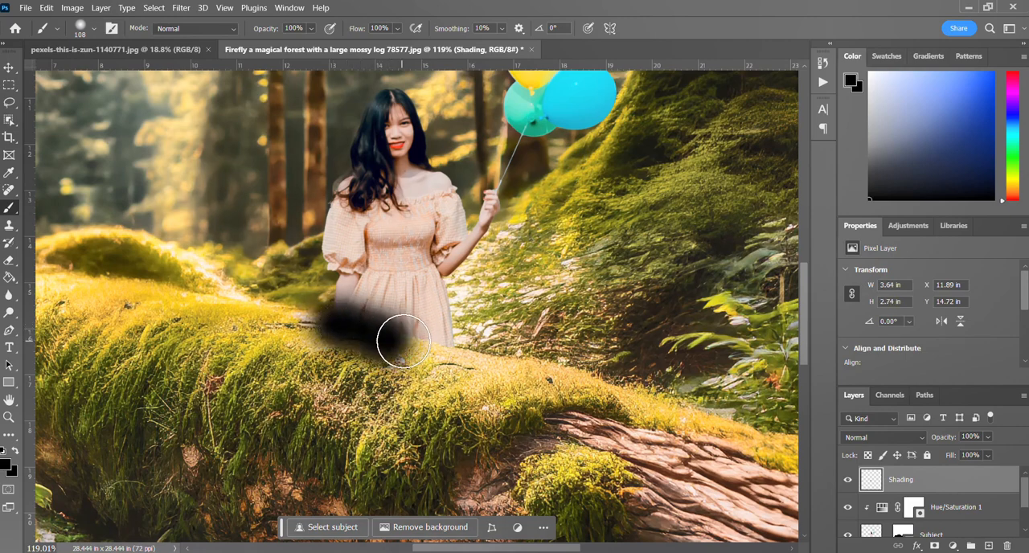
click(407, 340)
click(423, 342)
click(442, 345)
click(445, 345)
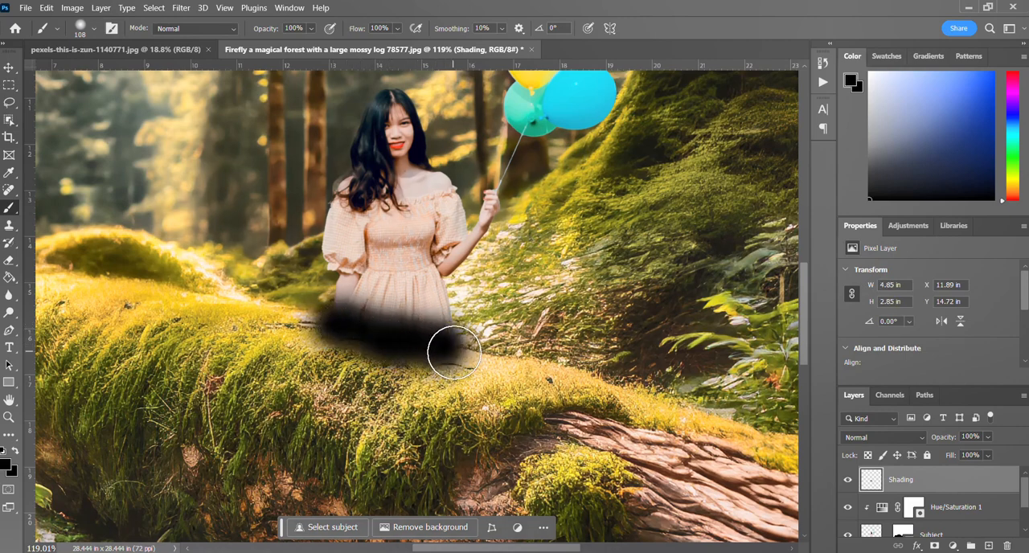
click(442, 348)
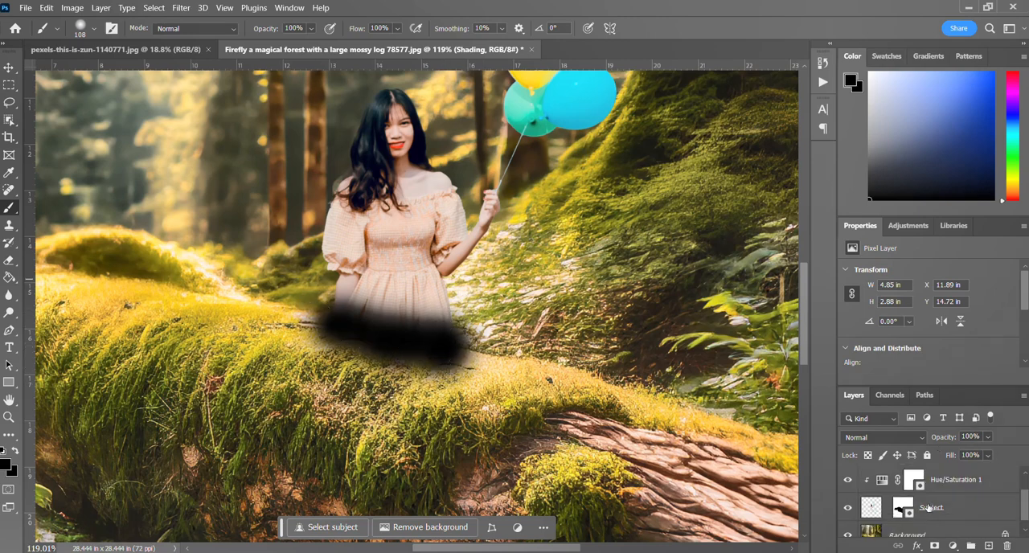
Copy the Subject layer's mask onto the Shading layer so the black paint is hidden over the log.
scroll(882, 515, down, 1)
scroll(896, 513, up, 1)
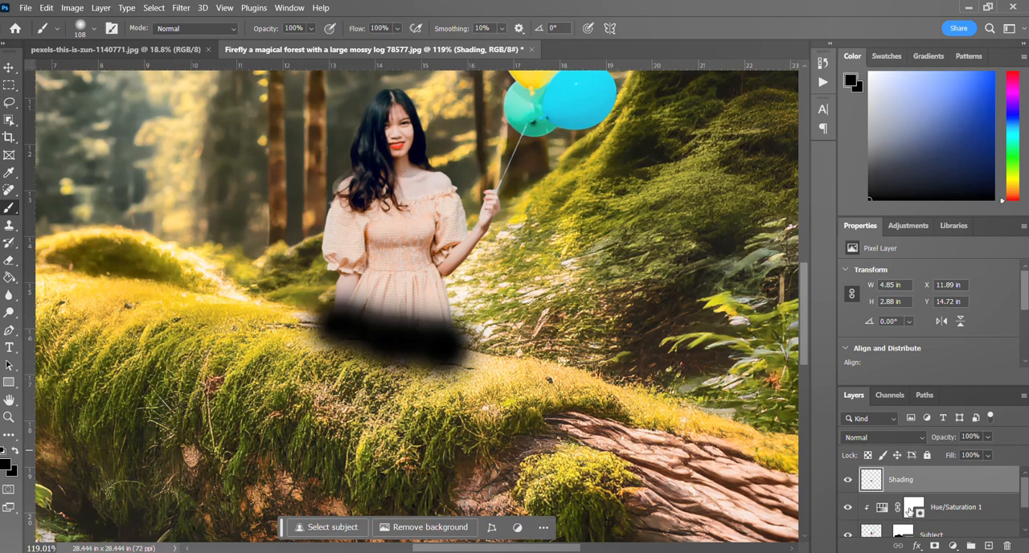
scroll(909, 511, down, 1)
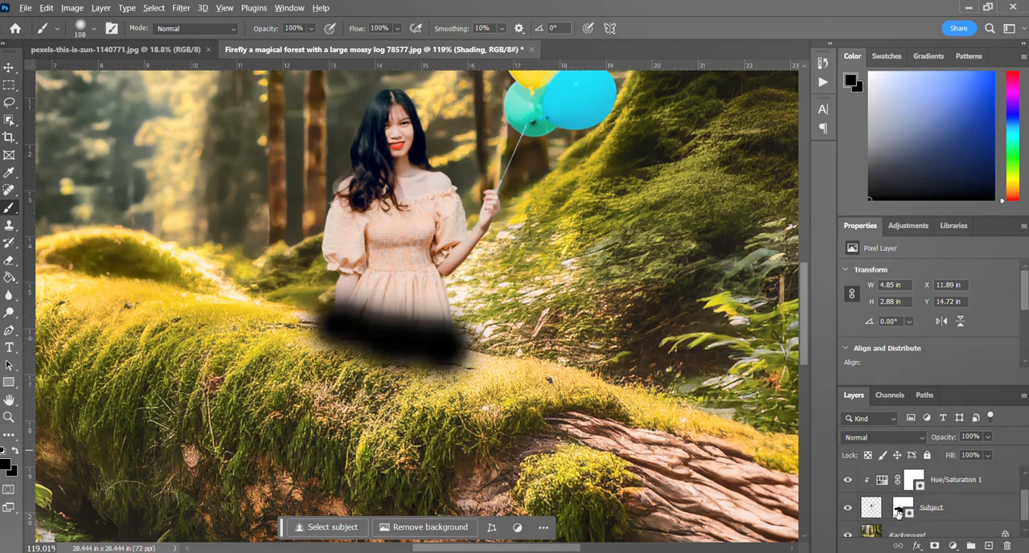
mouse_move(898, 513)
mouse_down()
mouse_move(897, 455)
mouse_move(906, 488)
mouse_up()
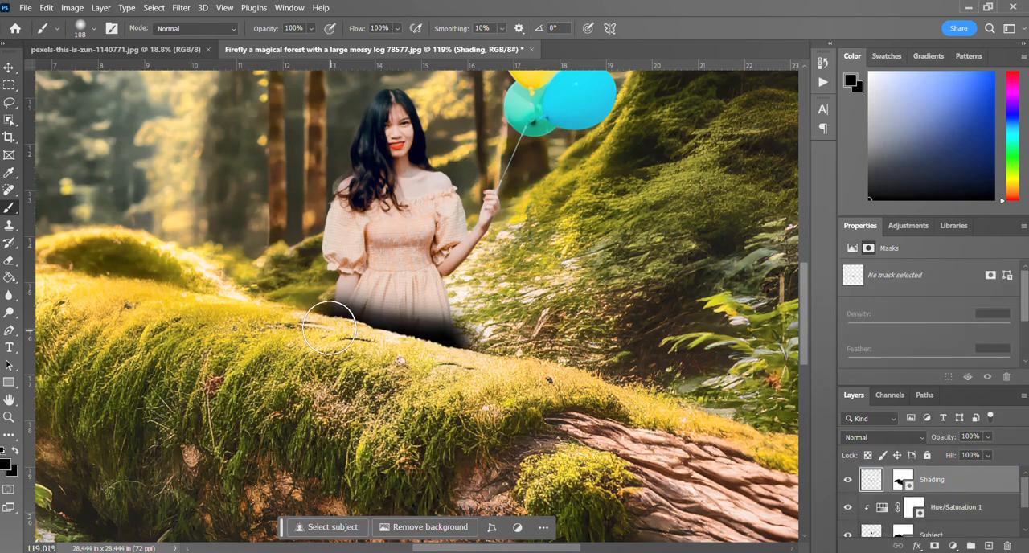
Try the Hard Light blend mode at 40% opacity on the Shading layer and compare the dress with and without it.
click(898, 442)
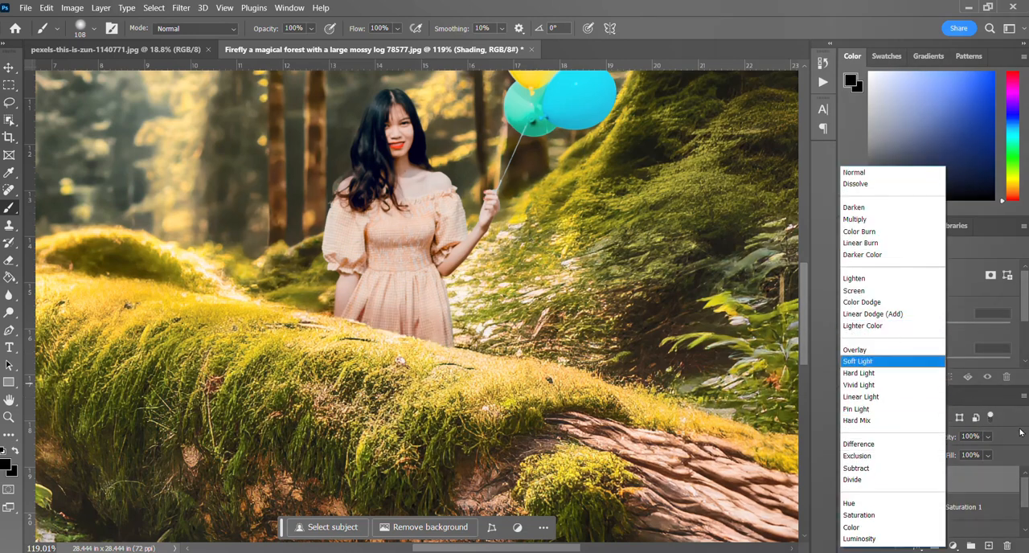
click(1021, 435)
click(911, 443)
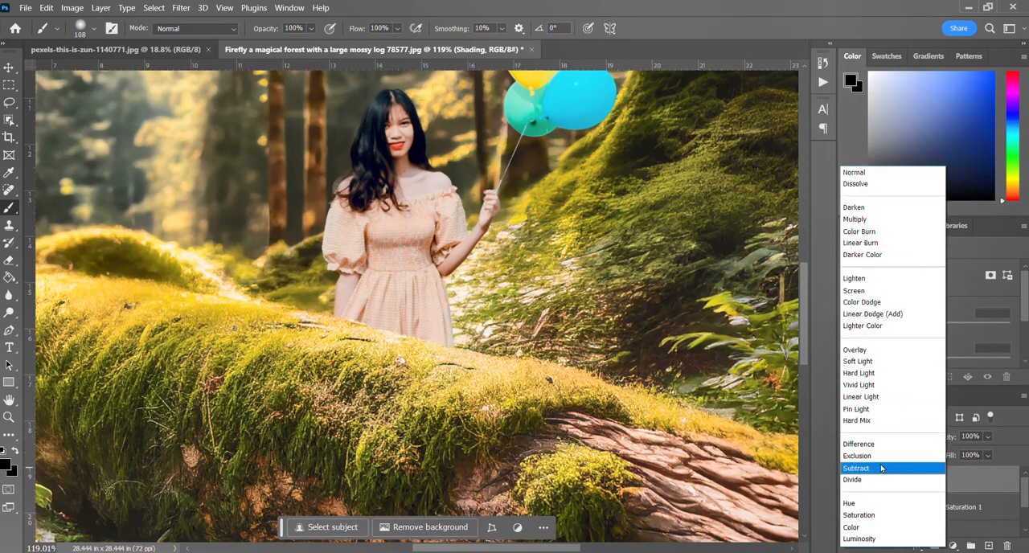
click(853, 376)
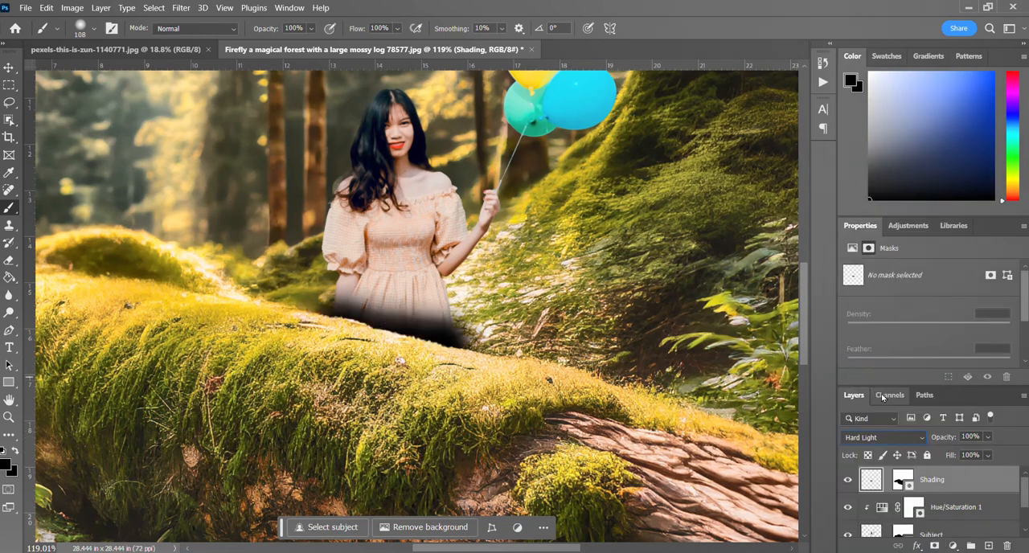
click(988, 437)
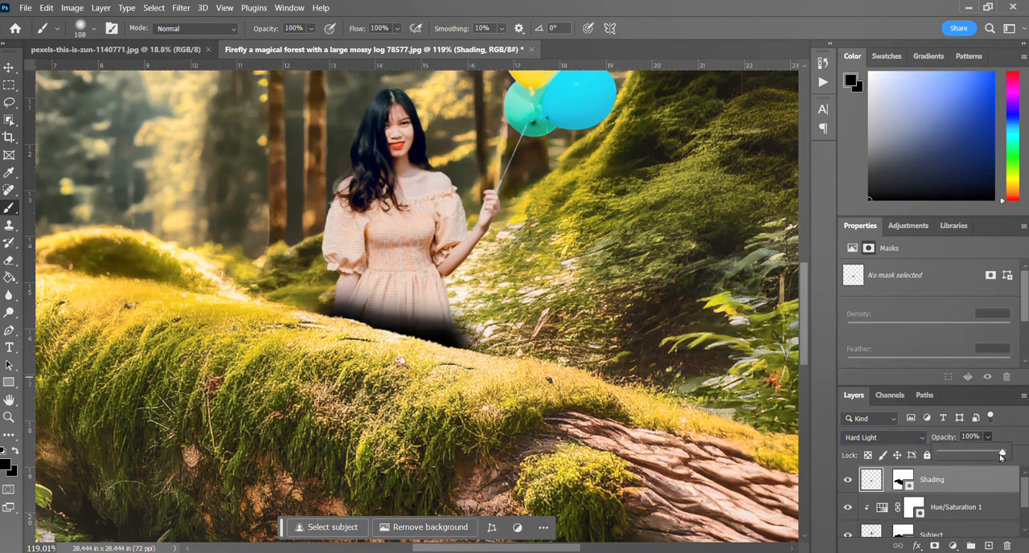
drag(1001, 455, 966, 454)
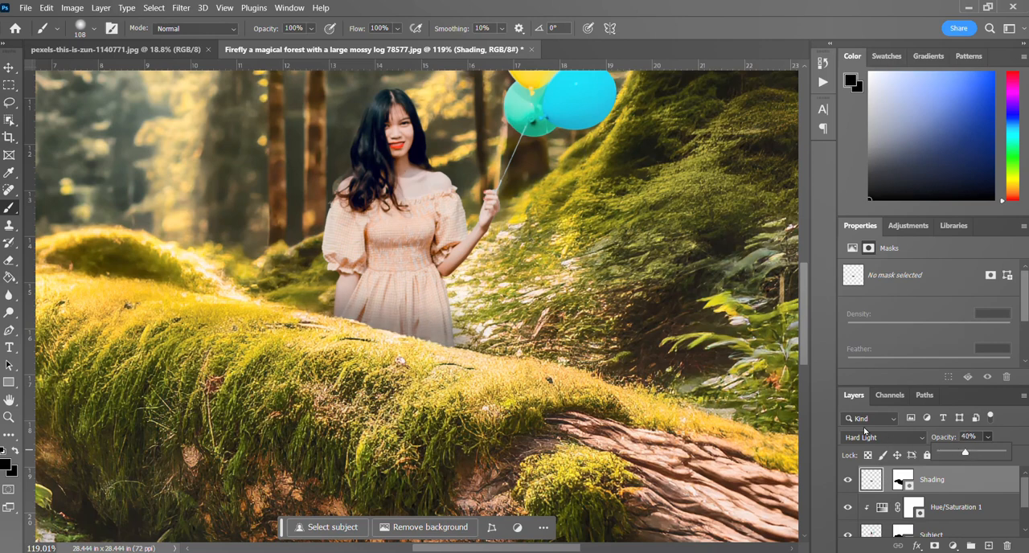
click(845, 484)
click(845, 483)
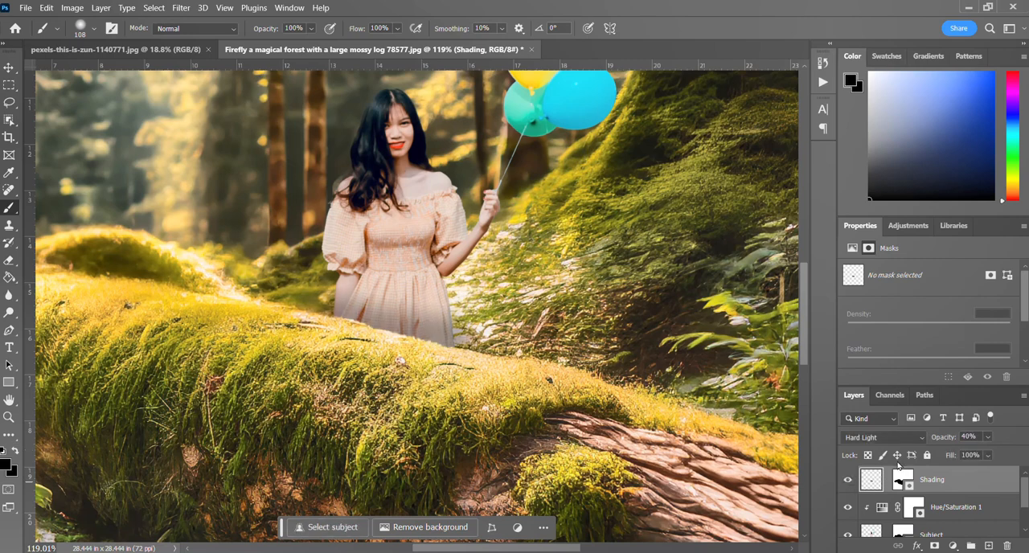
Restore the Shading layer's opacity to 100% and try the Soft Light blend mode on it.
click(986, 437)
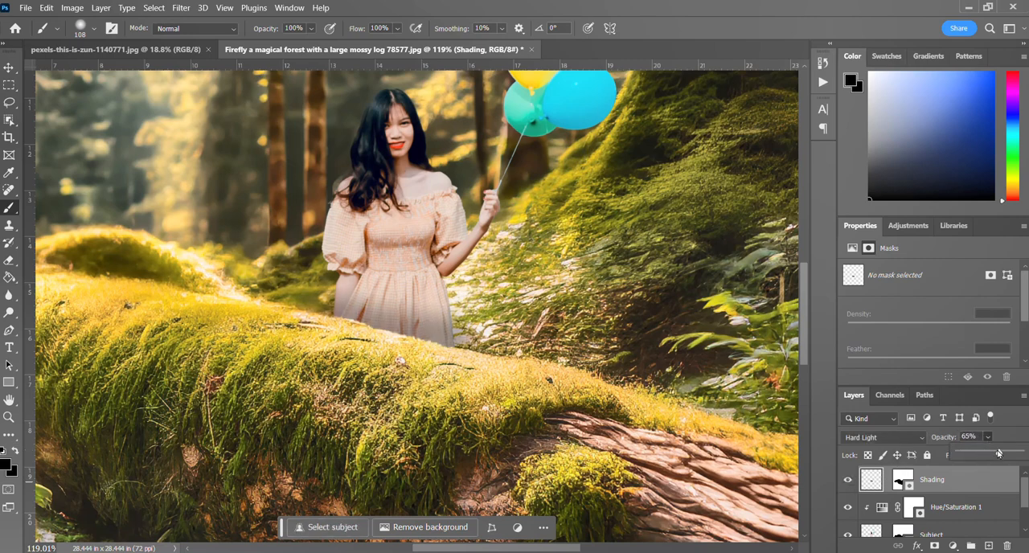
drag(982, 452, 1020, 452)
click(884, 437)
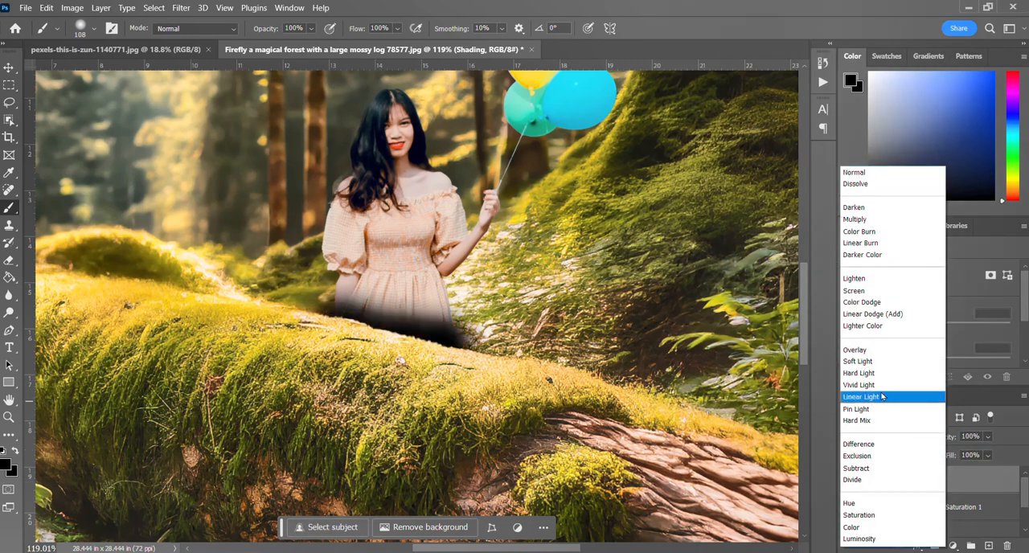
click(864, 366)
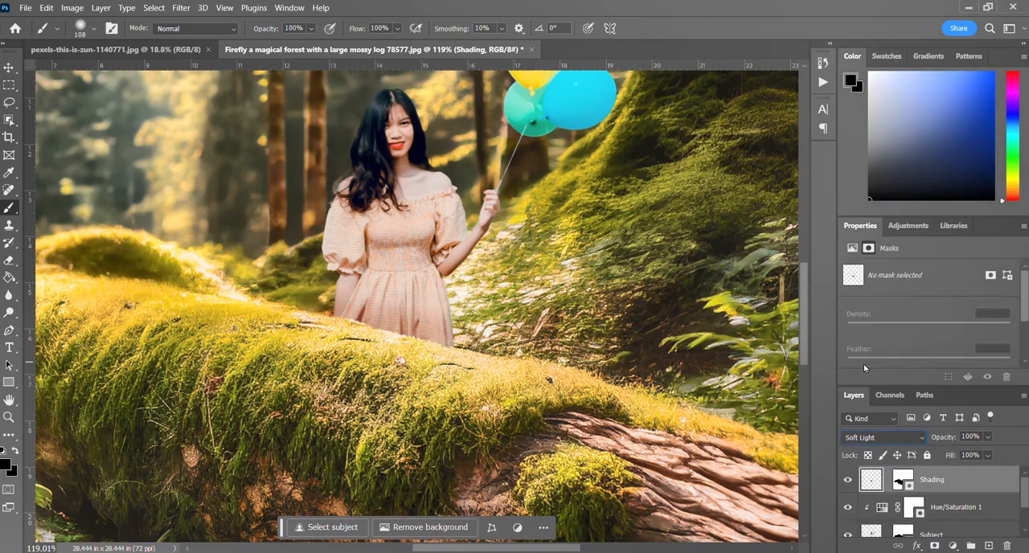
Compare the composite with and without the Shading layer, both close up and with the whole image in view.
click(848, 480)
click(847, 481)
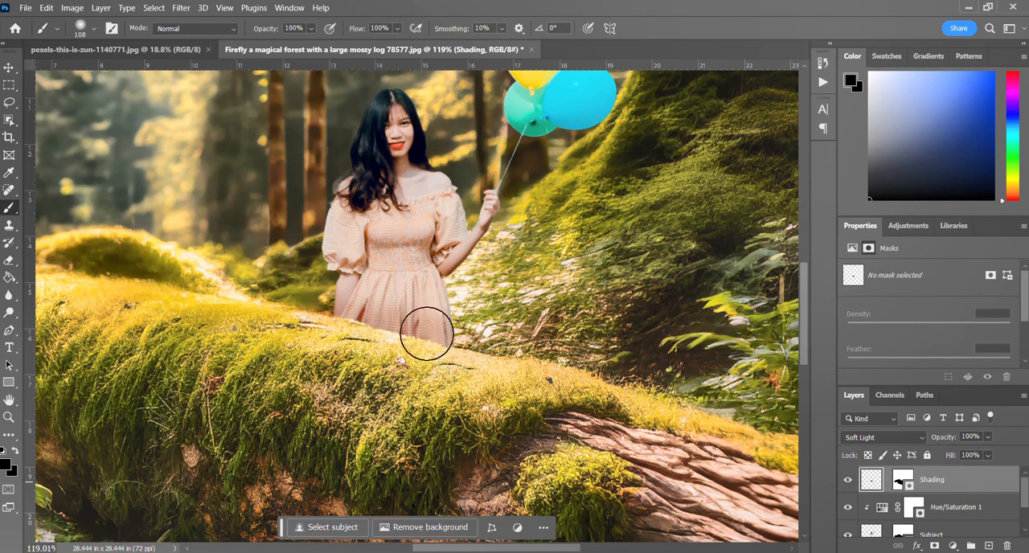
click(847, 480)
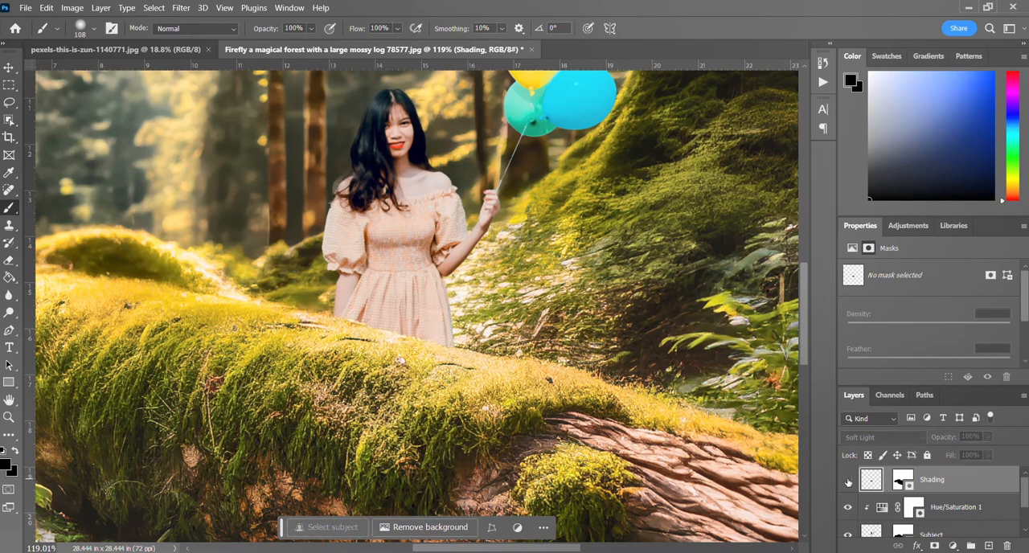
click(847, 481)
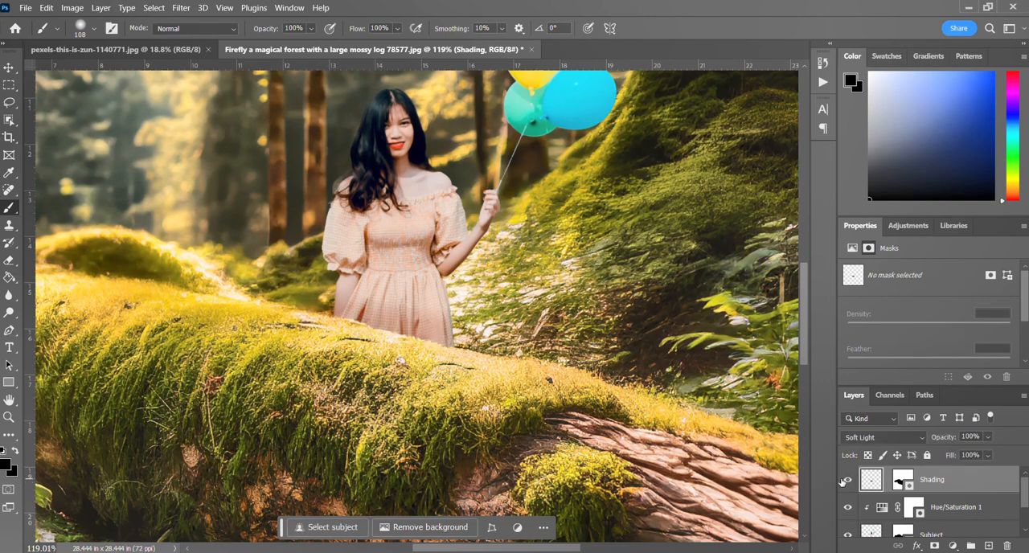
key(ctrl+0)
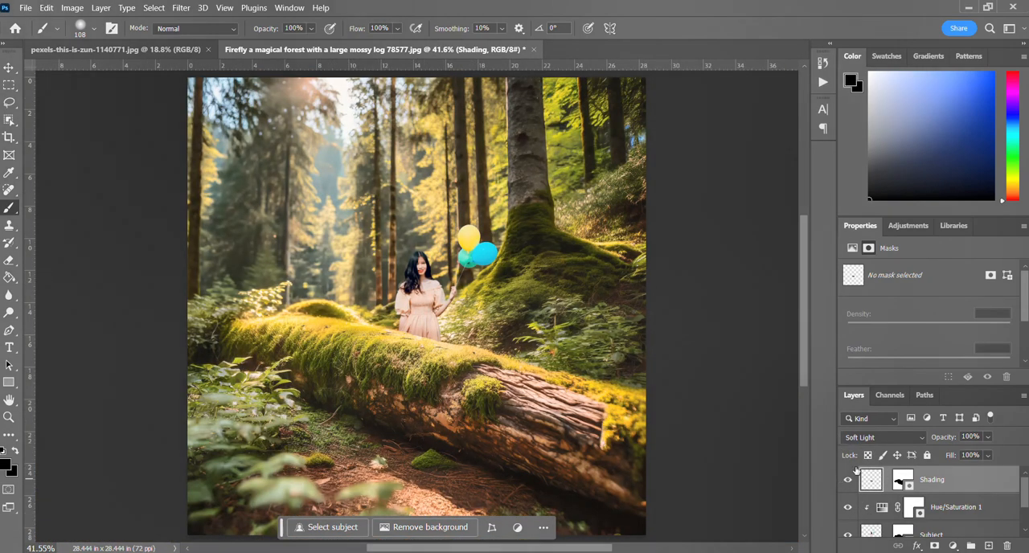
click(847, 480)
click(847, 480)
Ready the Eraser with a soft-edged 67 px tip and return the Shading layer's blend mode to Normal.
click(9, 261)
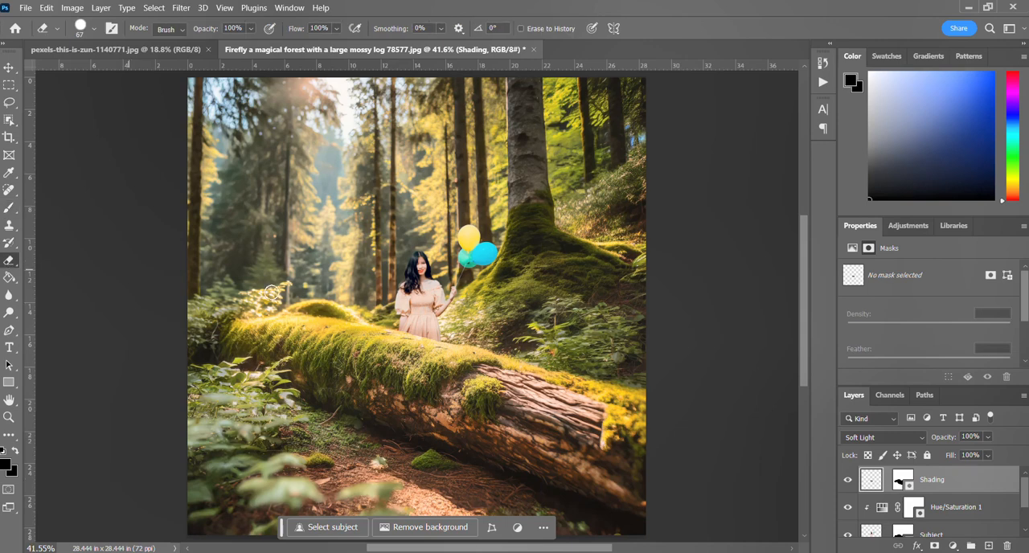
click(88, 34)
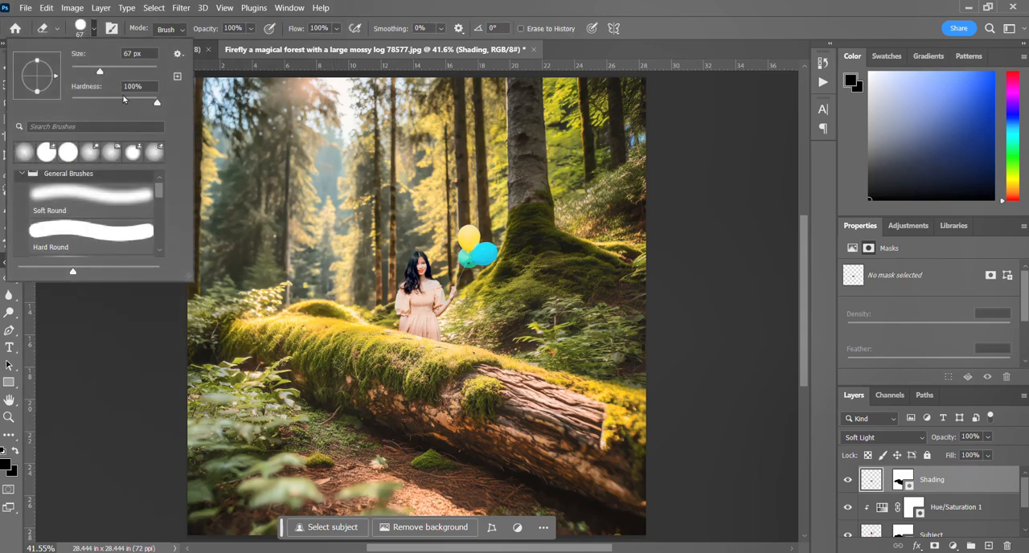
drag(157, 107, 79, 108)
click(358, 310)
scroll(393, 314, up, 10)
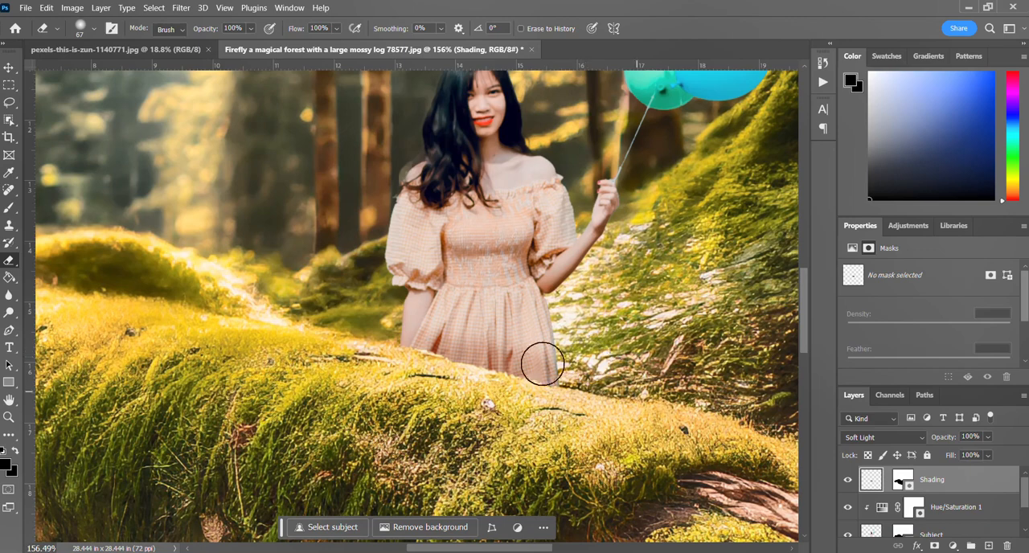
click(892, 442)
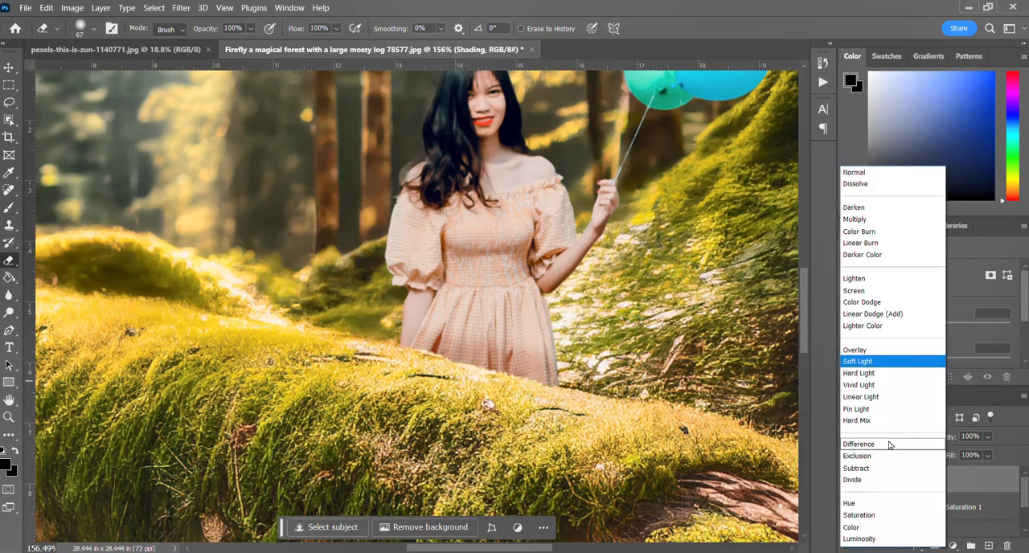
click(850, 170)
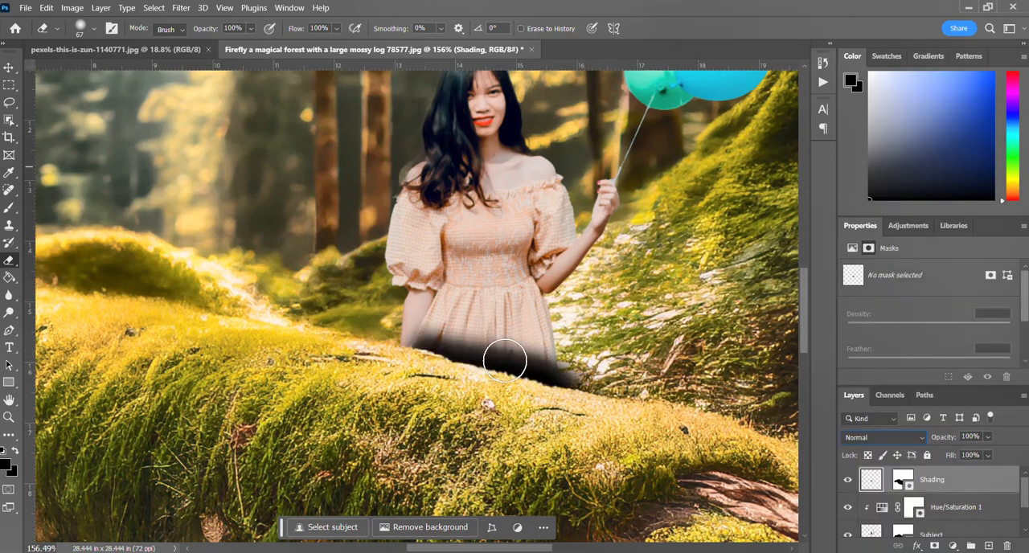
Try erasing the black shading that spills past the dress onto the forest, with the Shading layer in Normal blend mode.
key(ctrl+z)
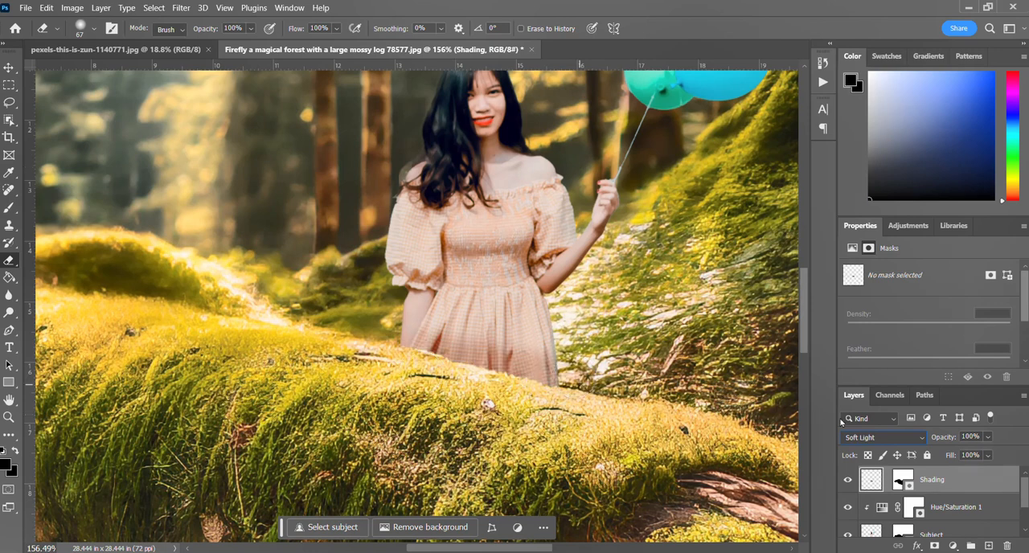
click(913, 443)
click(863, 172)
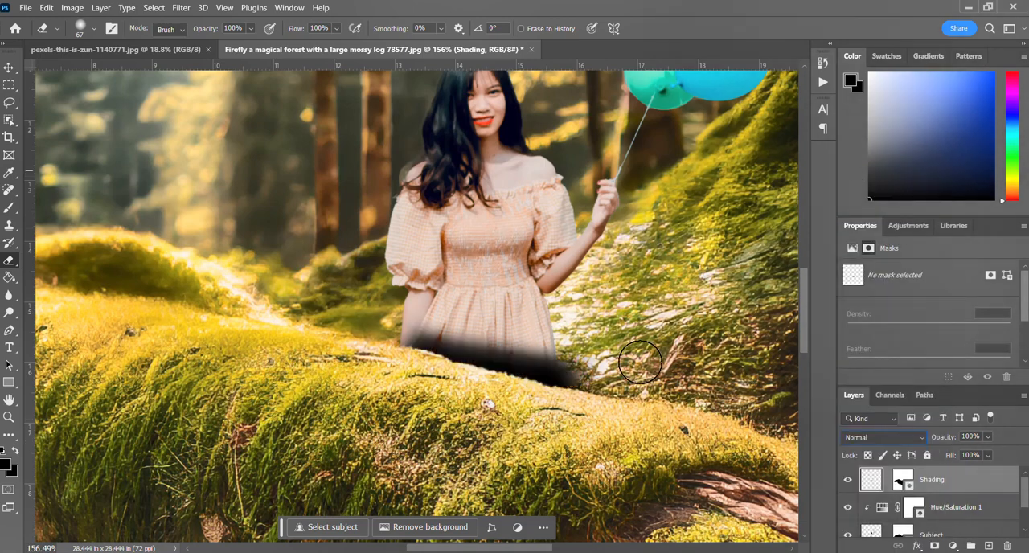
mouse_move(640, 363)
mouse_down()
mouse_move(585, 359)
mouse_move(591, 389)
mouse_move(580, 348)
mouse_move(585, 373)
mouse_up()
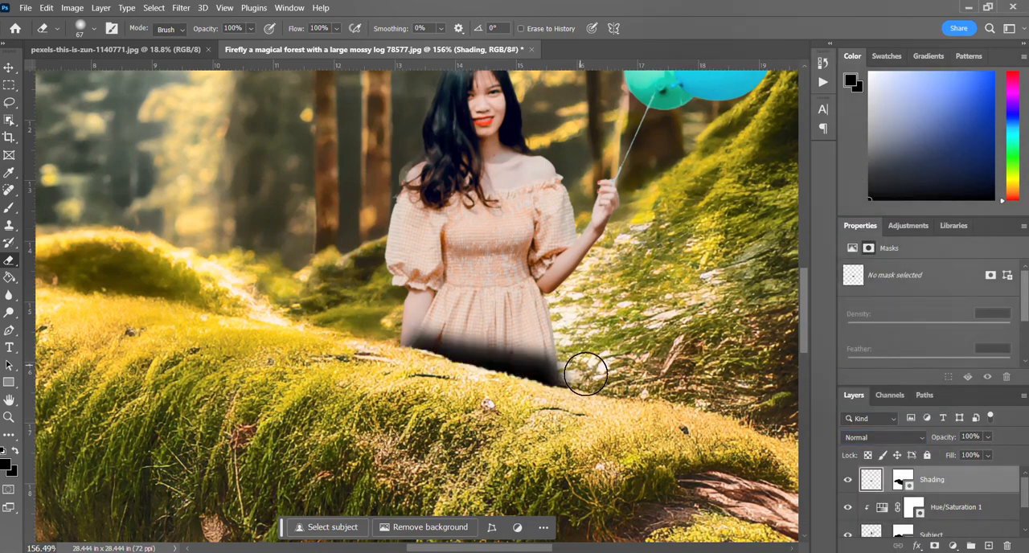
click(898, 437)
click(576, 436)
Undo the erasing on the Shading layer and set its blend mode to Soft Light.
key(ctrl+z)
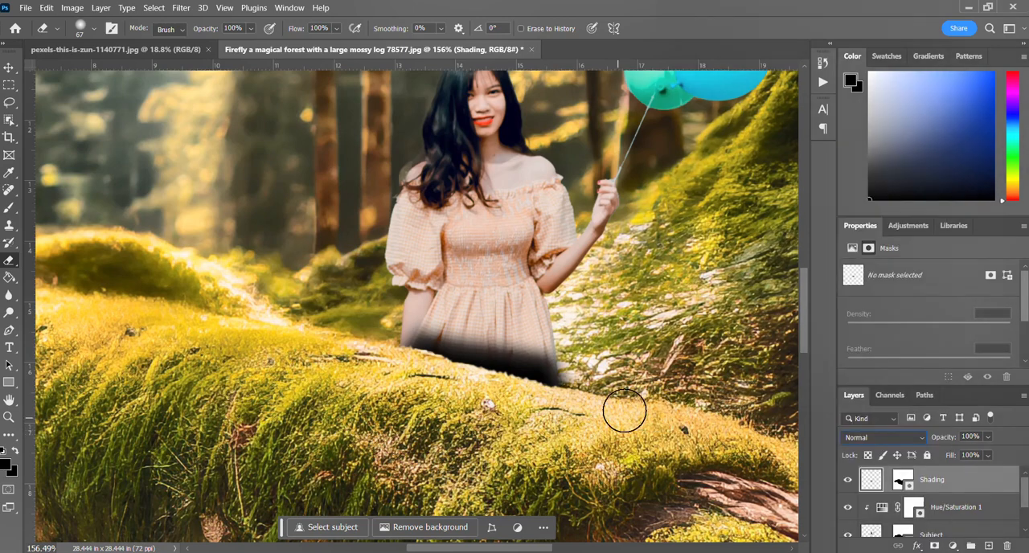
key(ctrl+z)
key(ctrl+z)
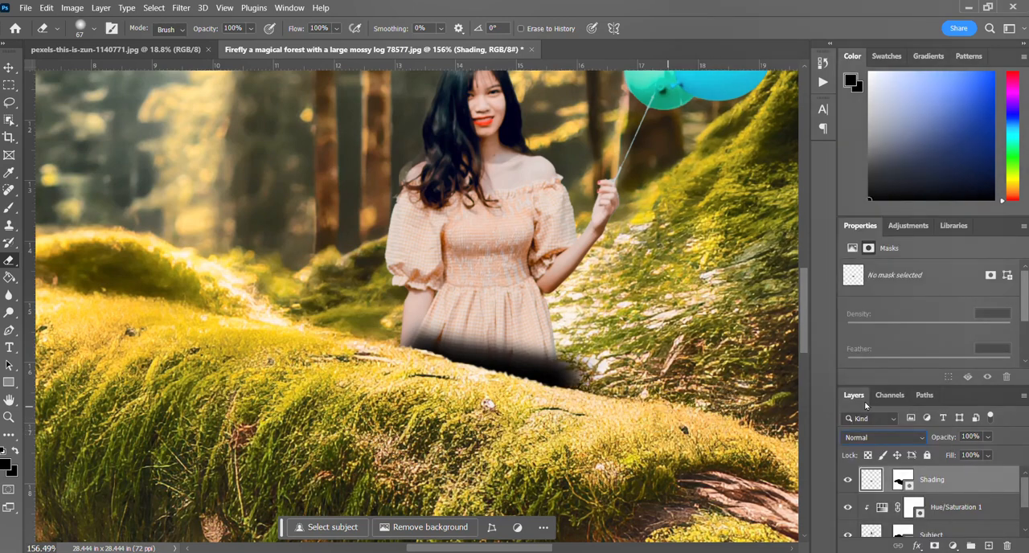
click(864, 435)
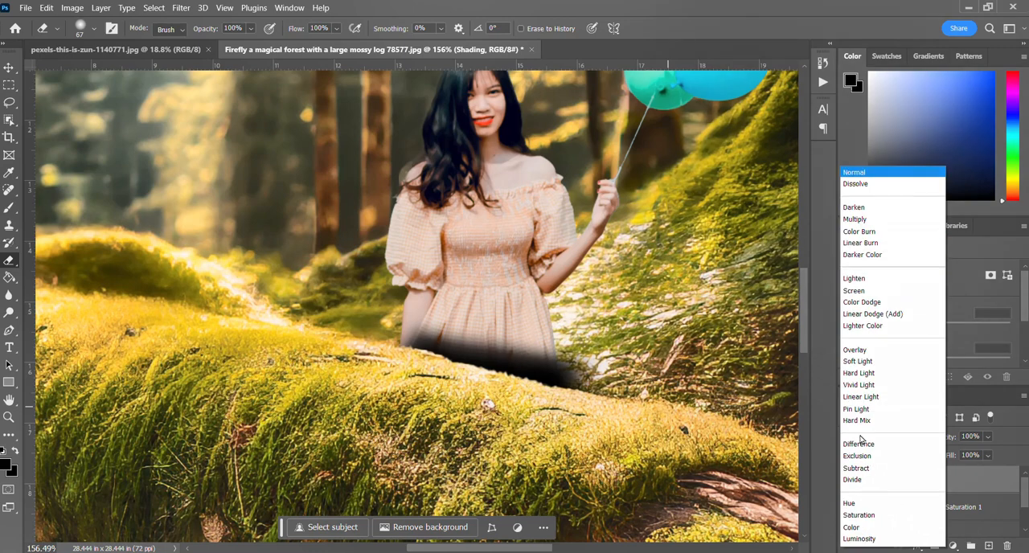
click(860, 367)
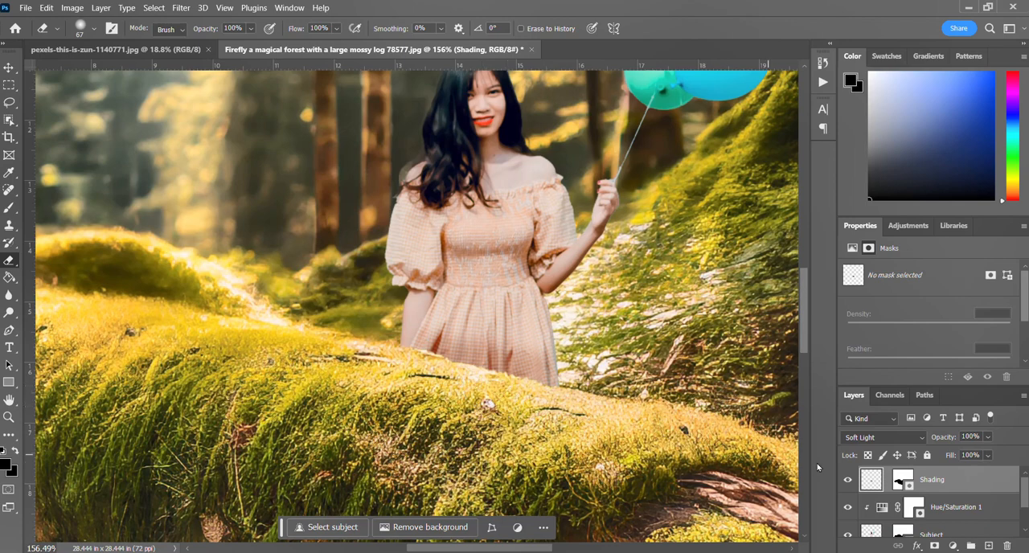
Compare the whole forest composite with the original photo of the woman by the lake.
key(ctrl+0)
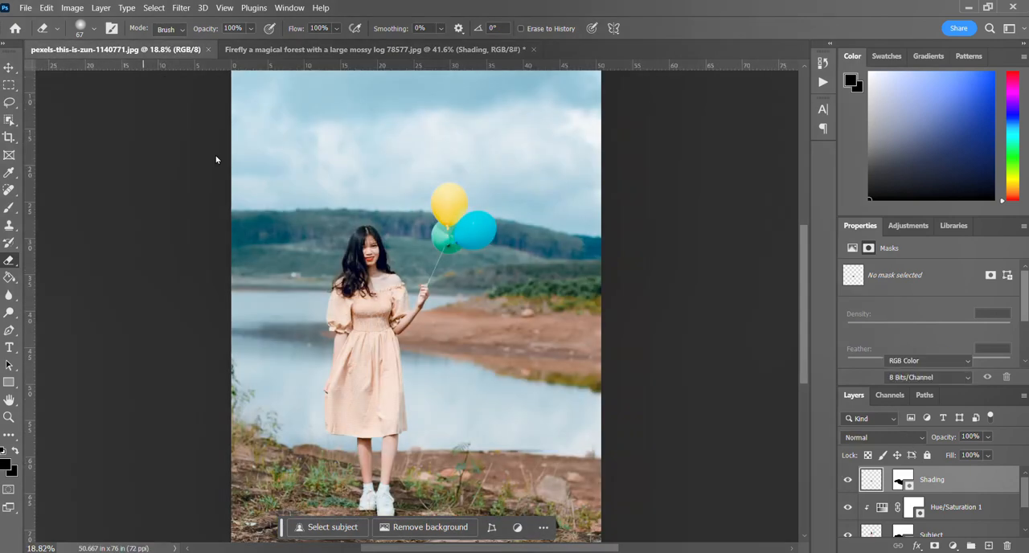
click(147, 50)
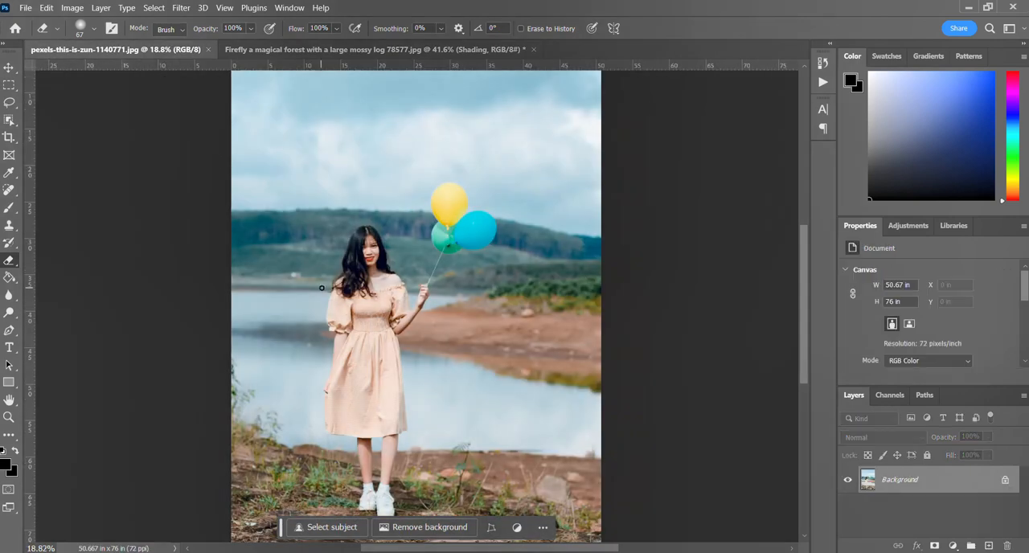
click(360, 50)
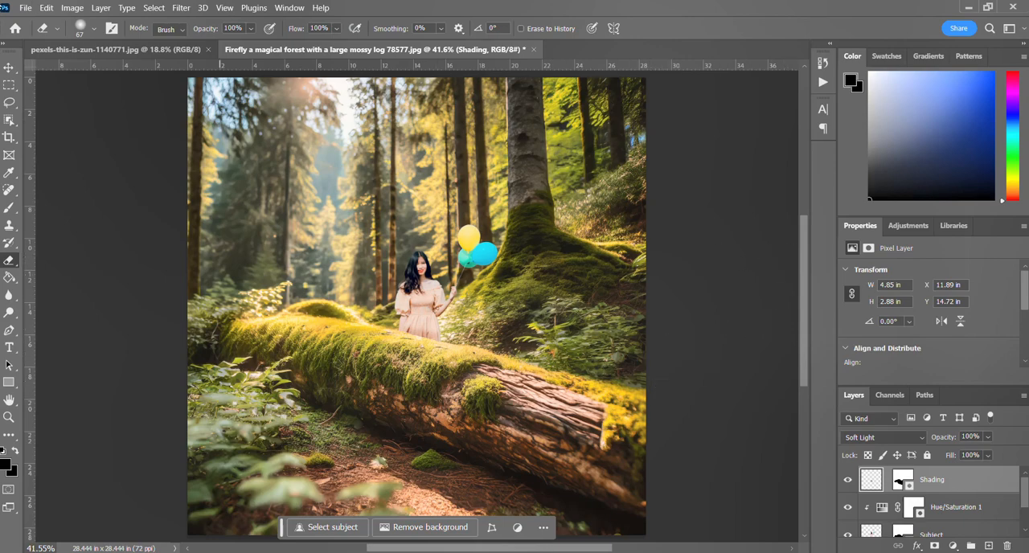
Save the forest composite document.
click(29, 10)
click(30, 10)
click(31, 10)
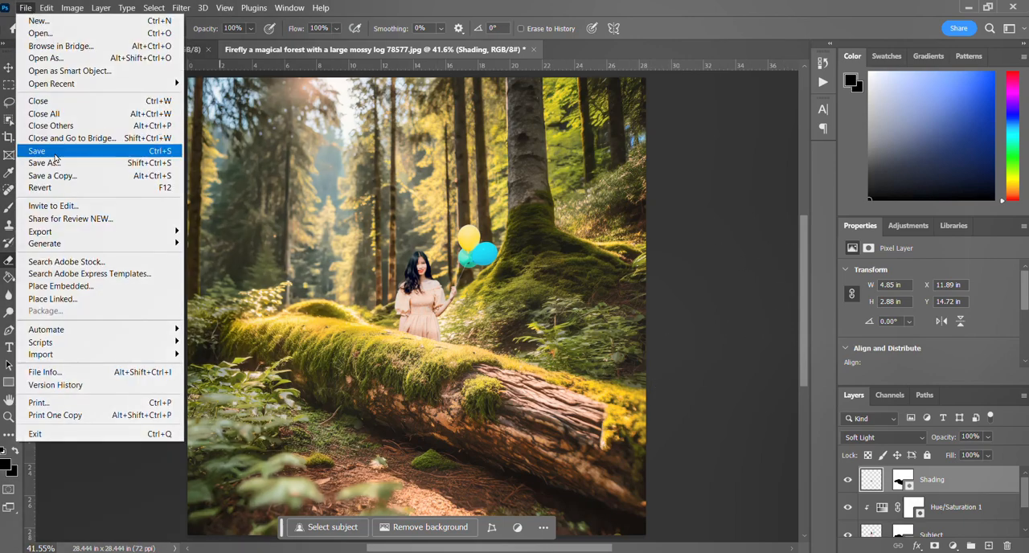